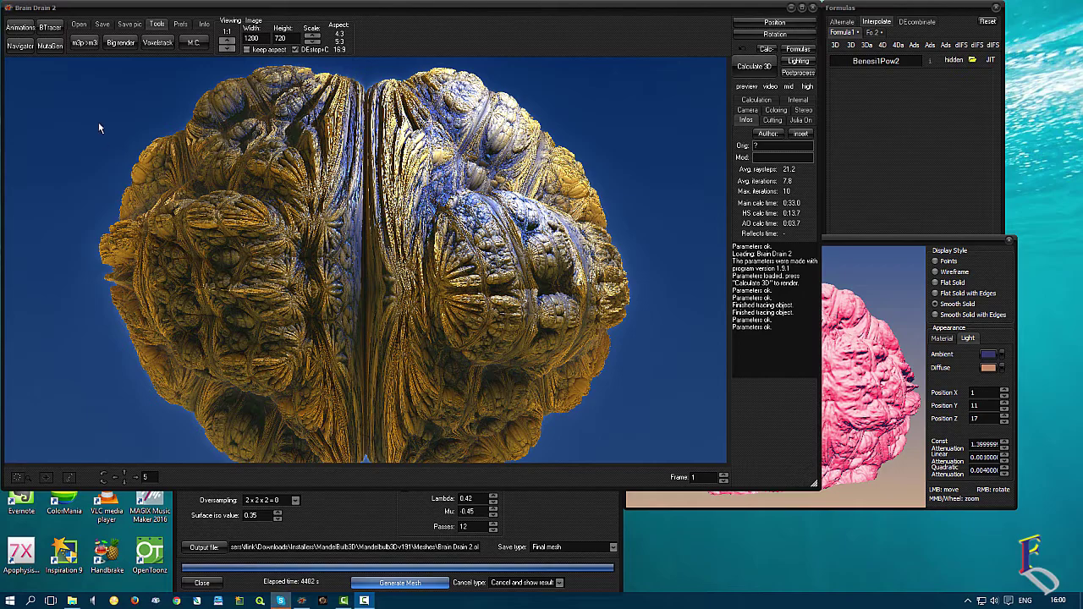
# Open the Bulb Tracer for the Brain Drain 2 fractal from the main window
pyautogui.click(50, 29)
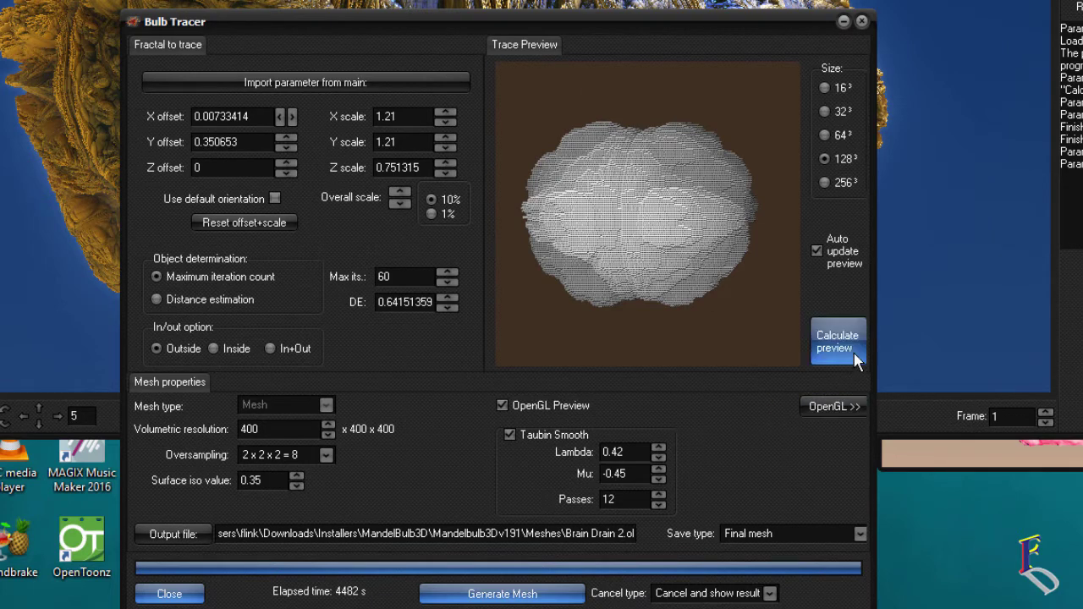
# Open the OpenGL Mesh Preview of the traced mesh, keeping the save type as Final mesh
pyautogui.click(828, 405)
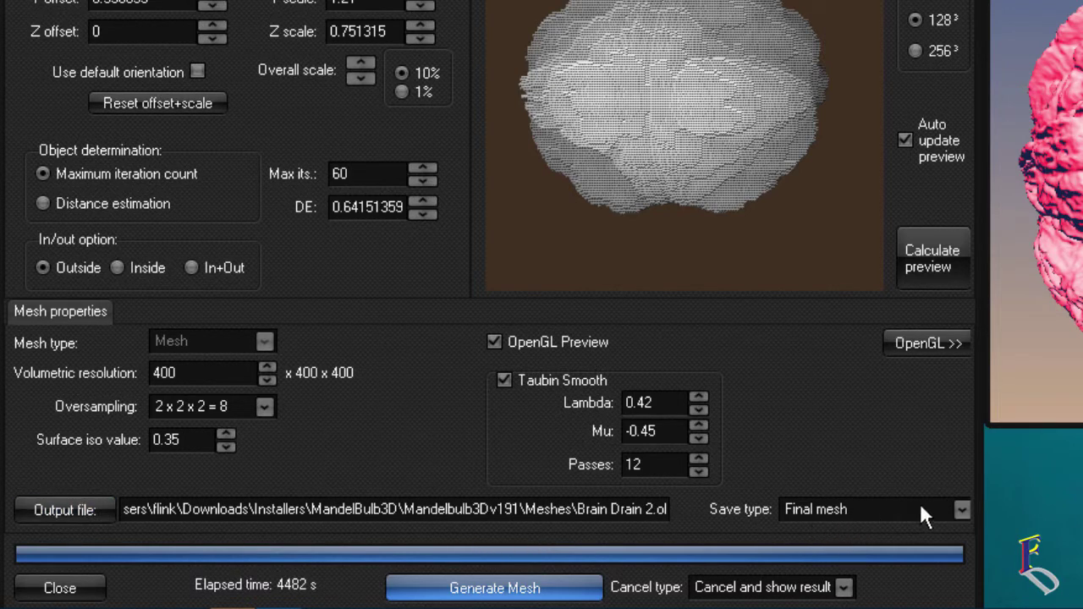
pyautogui.click(962, 510)
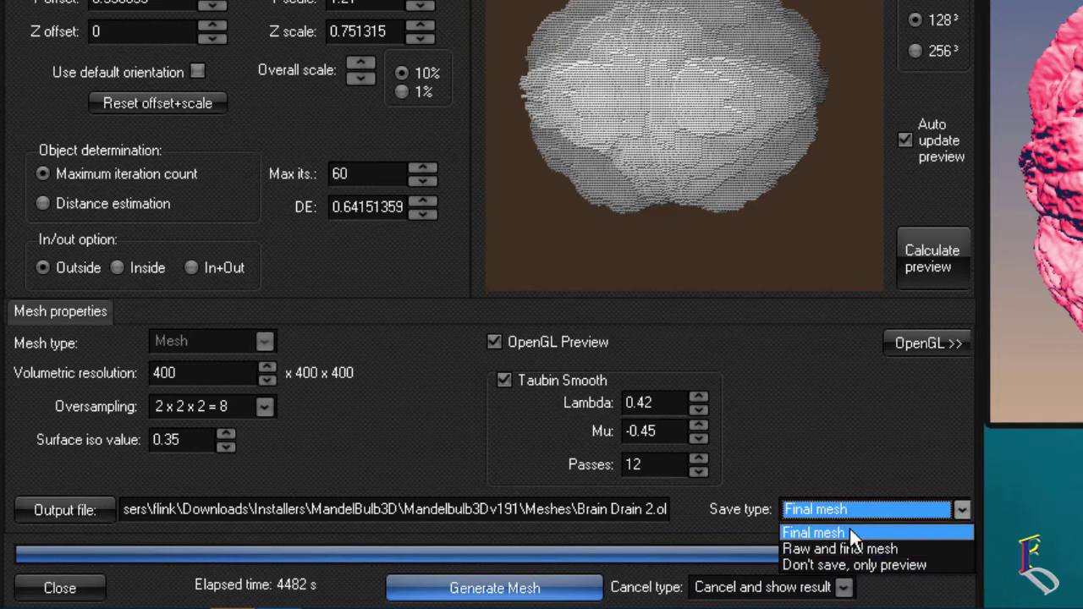
pyautogui.click(825, 411)
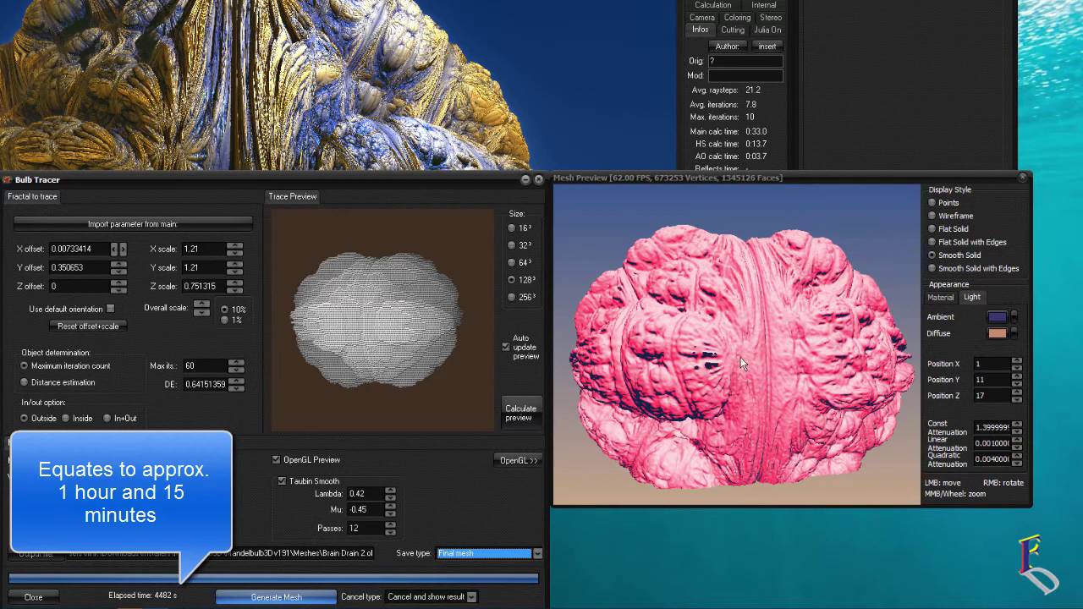
# Rotate the pink brain mesh in Mesh Preview to inspect it from several sides
pyautogui.moveTo(853, 341); pyautogui.dragTo(846, 504, button='right')
pyautogui.moveTo(675, 333); pyautogui.dragTo(532, 315, button='right')
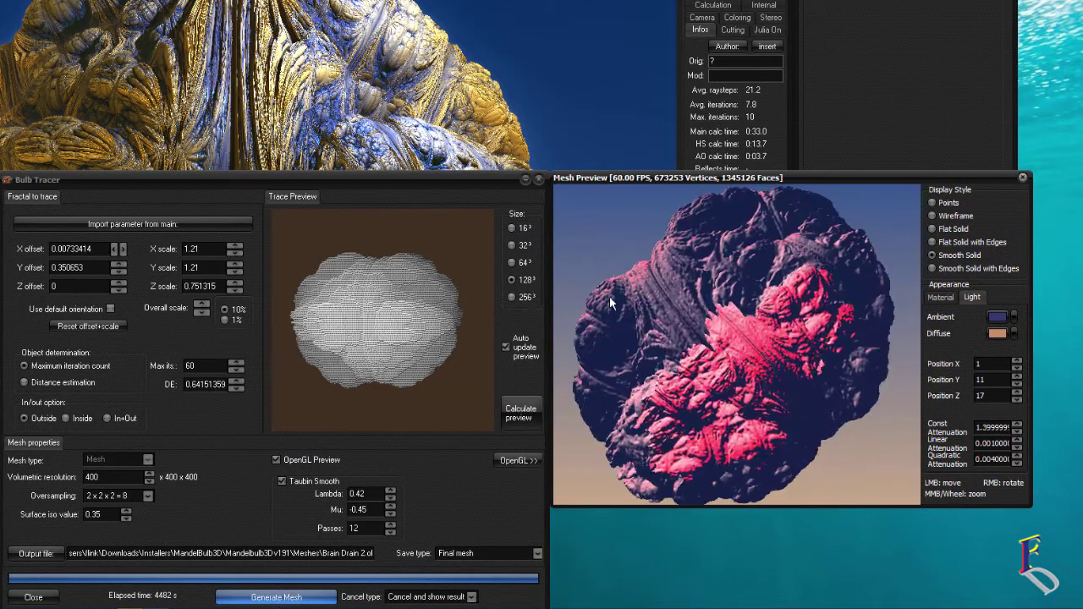
pyautogui.moveTo(615, 309); pyautogui.dragTo(681, 161, button='right')
pyautogui.moveTo(700, 390); pyautogui.dragTo(690, 274, button='right')
pyautogui.moveTo(683, 348); pyautogui.dragTo(776, 366, button='right')
pyautogui.moveTo(687, 378); pyautogui.dragTo(816, 479, button='right')
pyautogui.moveTo(696, 428); pyautogui.dragTo(615, 405, button='right')
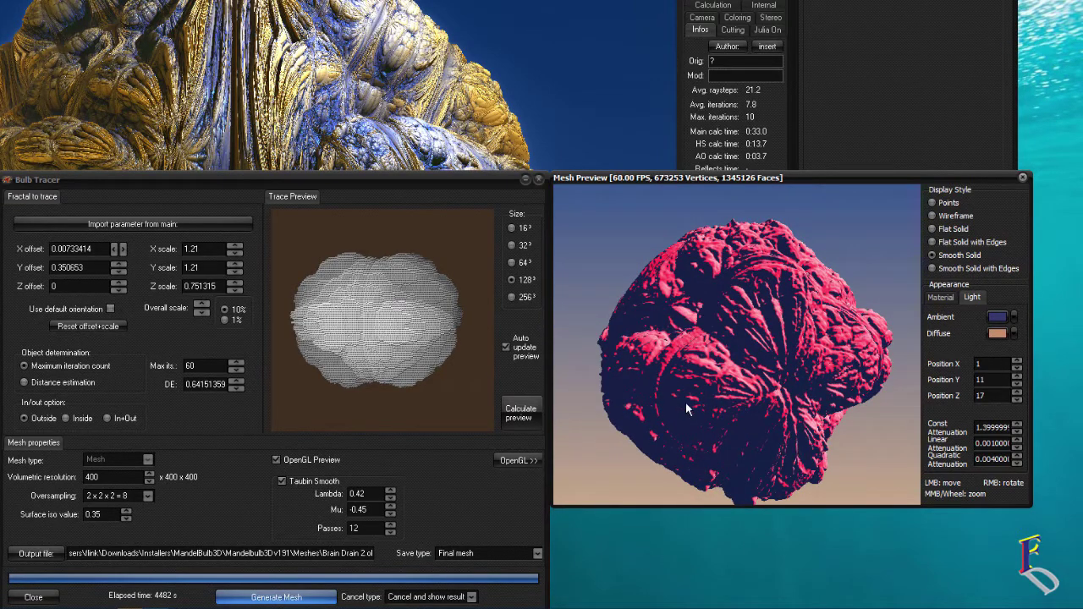
pyautogui.moveTo(694, 412); pyautogui.dragTo(729, 398, button='right')
pyautogui.moveTo(689, 352); pyautogui.dragTo(627, 351, button='right')
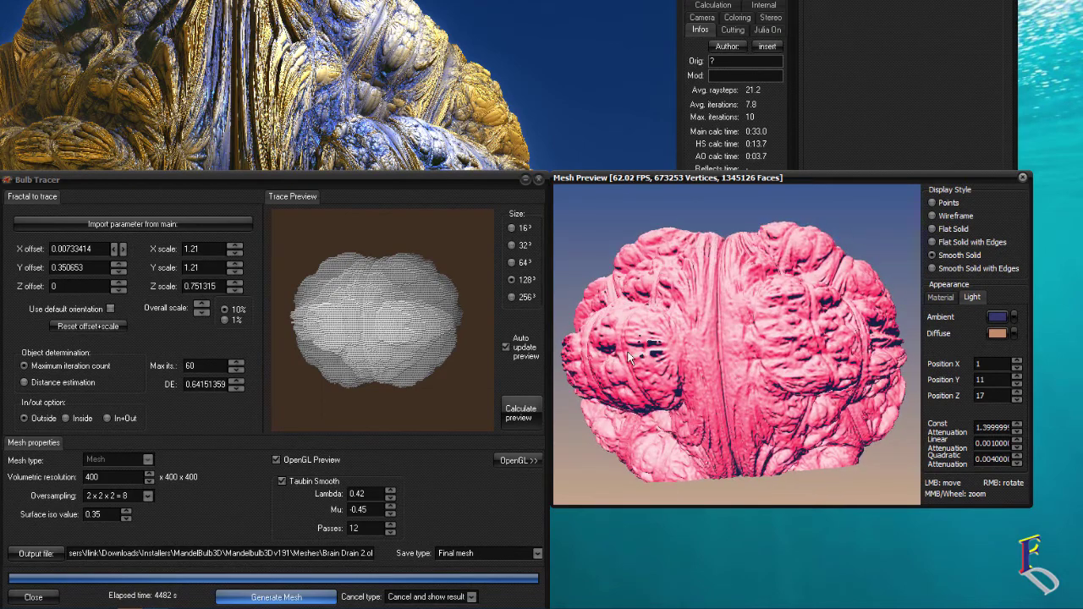
# Bring the main render forward, then return to Mesh Preview and rotate the mesh further
pyautogui.click(537, 60)
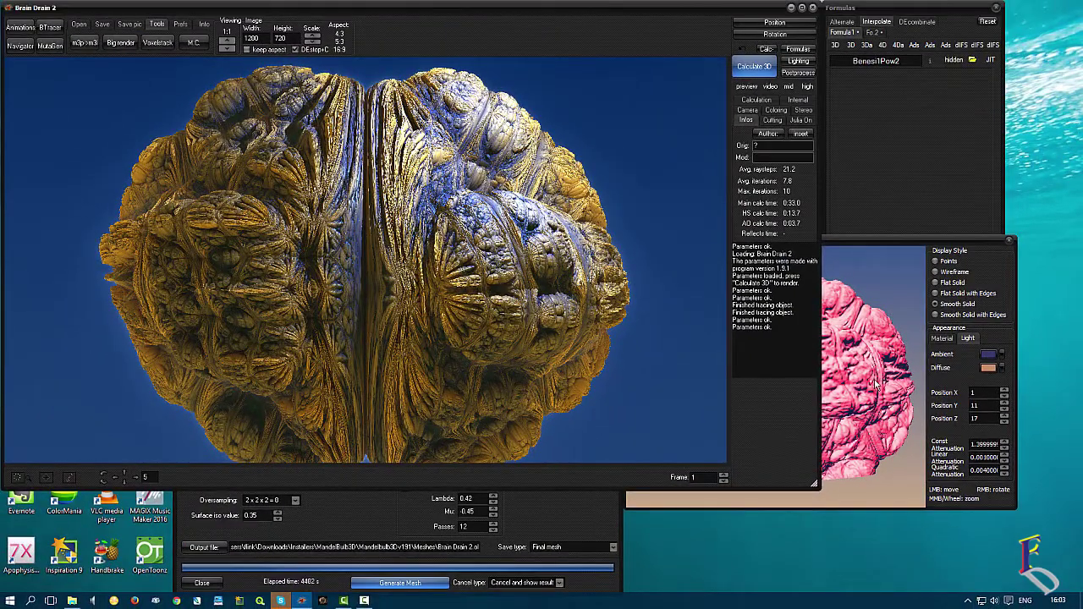
pyautogui.click(878, 387)
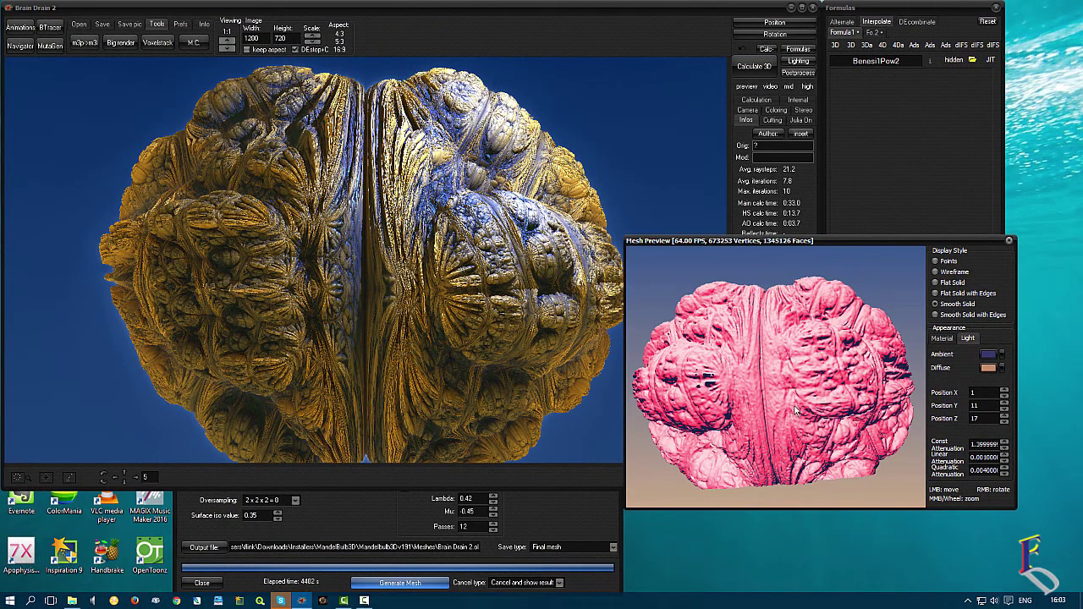
pyautogui.moveTo(806, 411); pyautogui.dragTo(841, 426, button='right')
pyautogui.moveTo(753, 425); pyautogui.dragTo(749, 400, button='right')
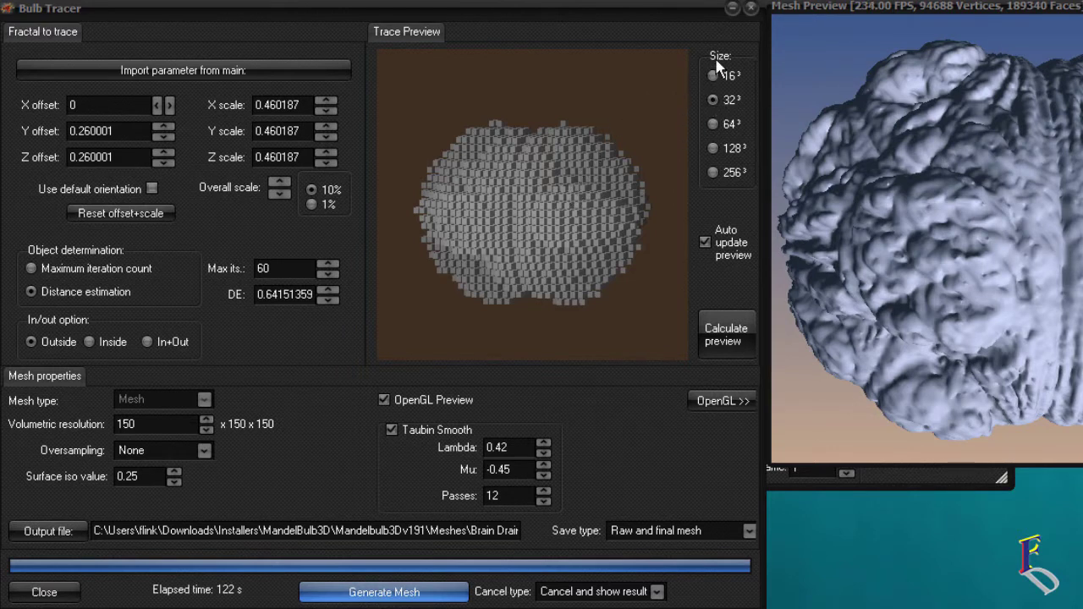
# Switch the trace preview size to 32³ and rotate the grey brain mesh, including its top
pyautogui.click(714, 100)
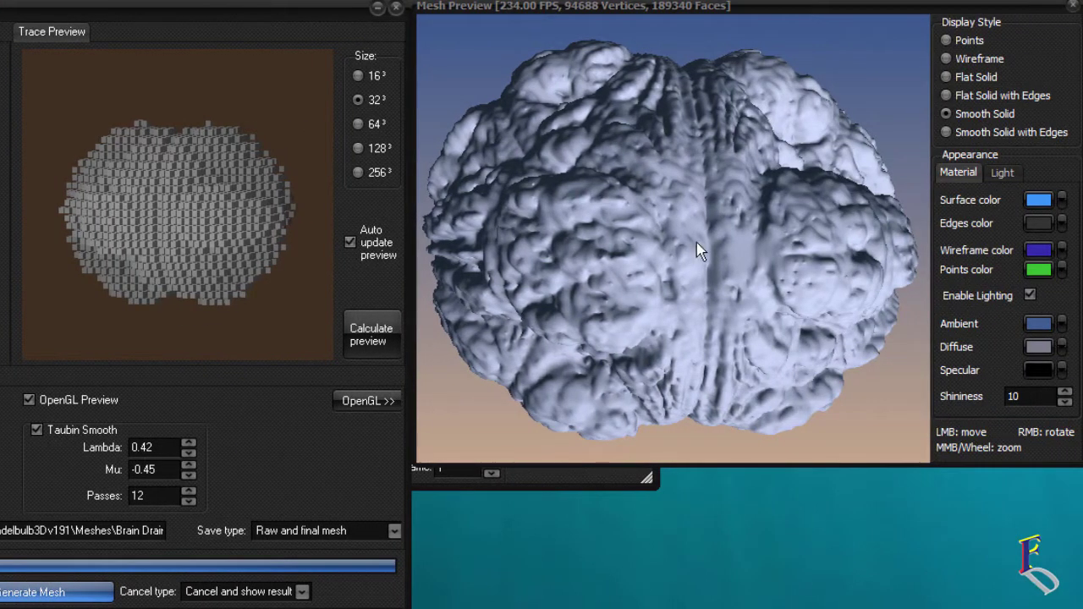
pyautogui.moveTo(705, 242); pyautogui.dragTo(686, 263, button='right')
pyautogui.moveTo(621, 176); pyautogui.dragTo(555, 252, button='right')
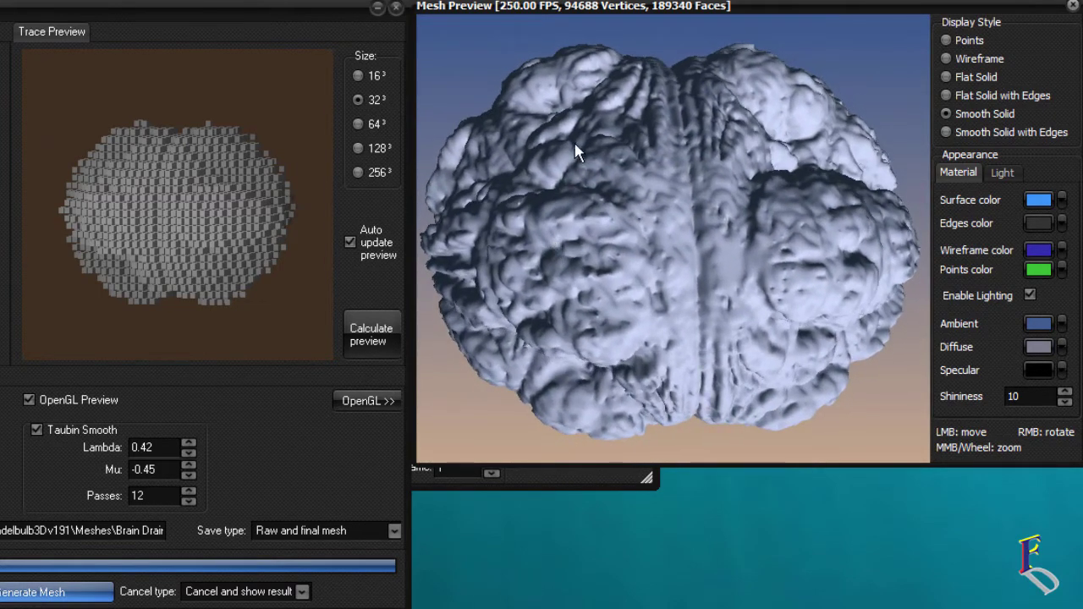
pyautogui.moveTo(660, 68); pyautogui.dragTo(831, 188, button='right')
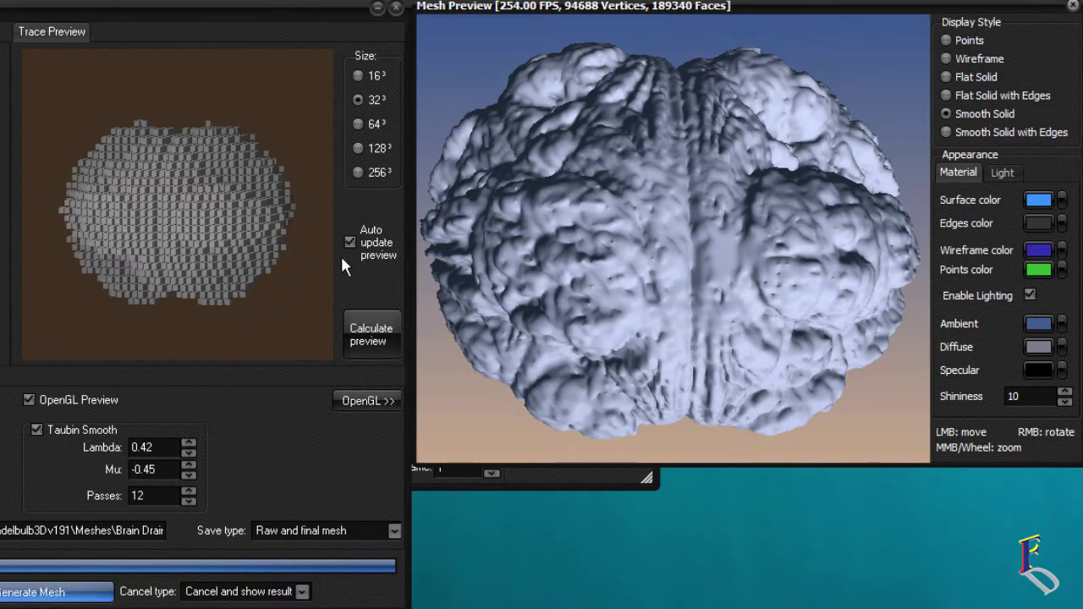
pyautogui.moveTo(773, 212); pyautogui.dragTo(78, 455, button='right')
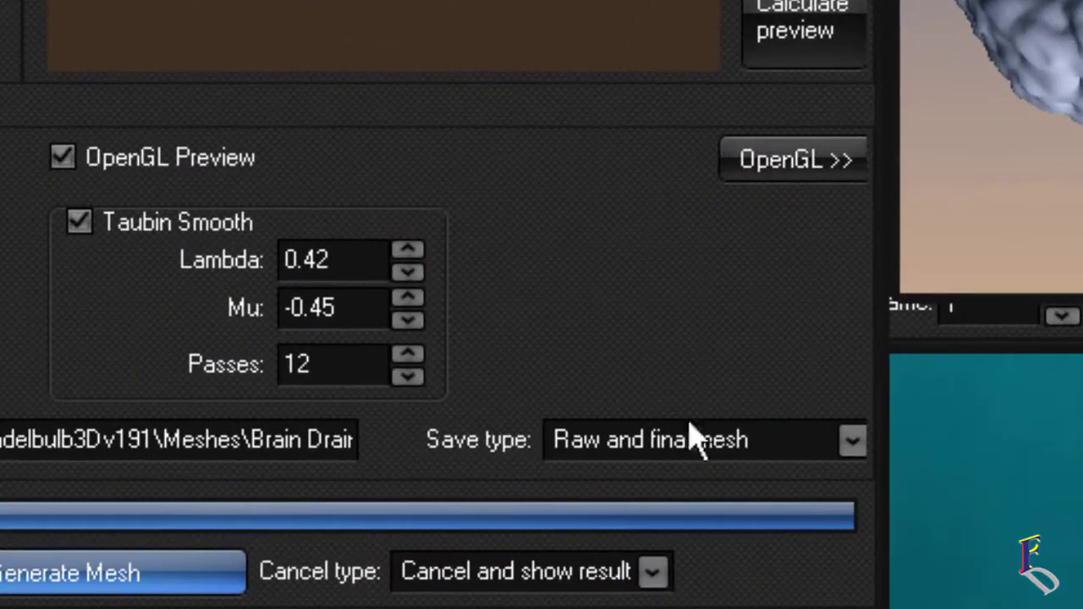
# Change the Bulb Tracer save type to "Don't save, only preview"
pyautogui.click(702, 443)
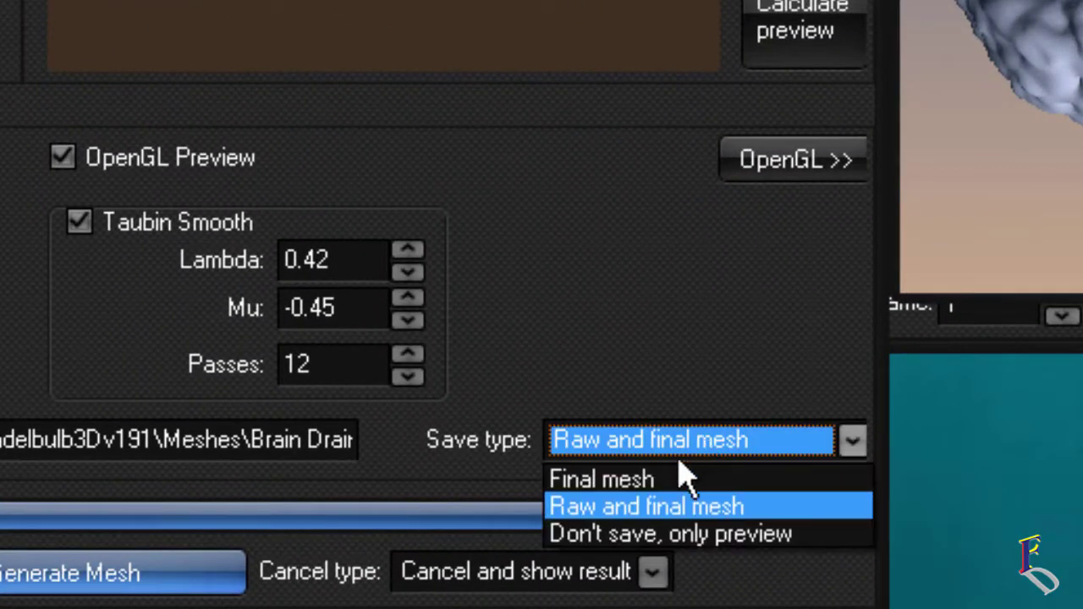
pyautogui.click(648, 535)
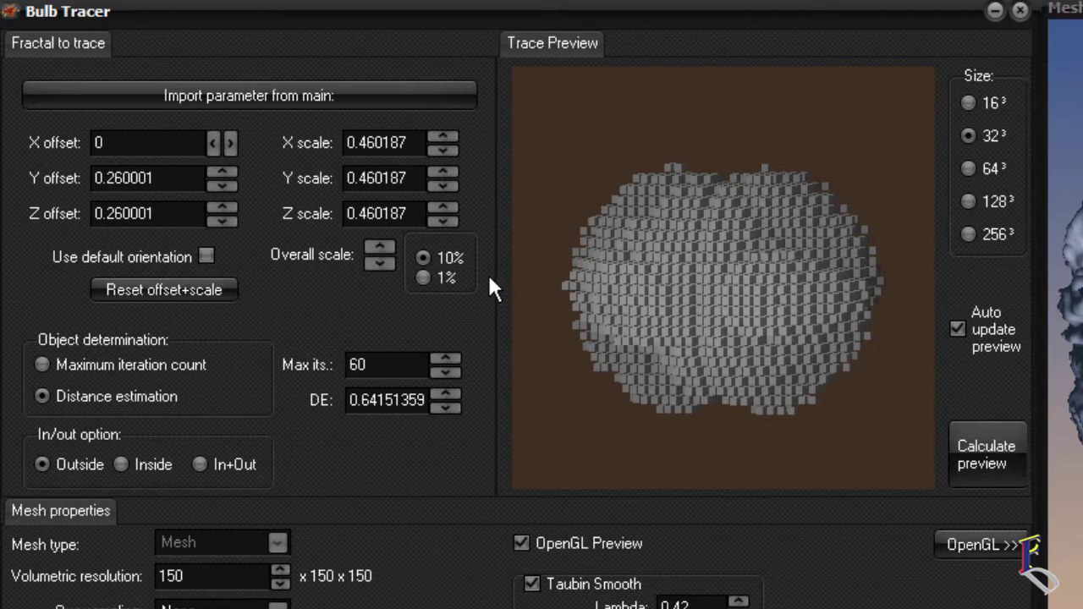
# Raise the overall scale to 0.815251, then step it down to 0.556827
pyautogui.doubleClick(379, 248)
pyautogui.tripleClick(379, 248)
pyautogui.click(379, 248)
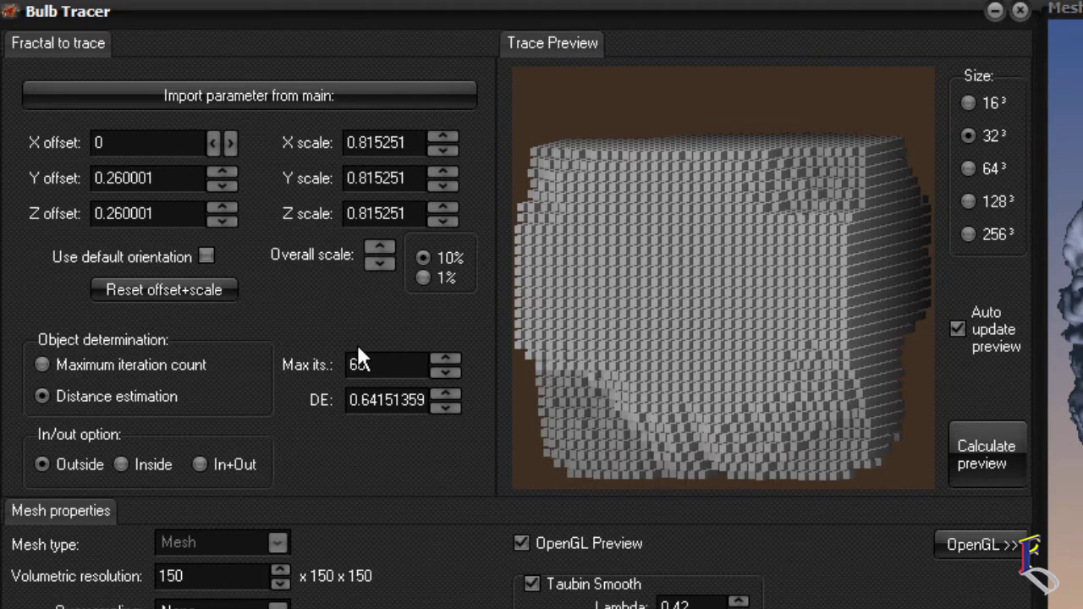
pyautogui.click(377, 262)
pyautogui.click(375, 263)
pyautogui.click(376, 263)
pyautogui.click(376, 263)
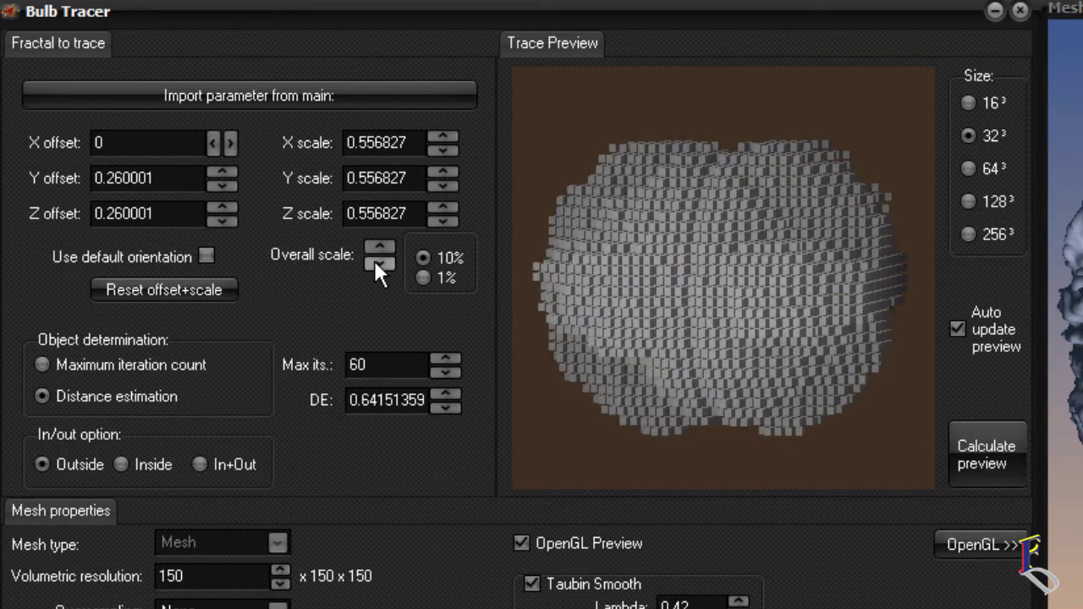
pyautogui.click(376, 263)
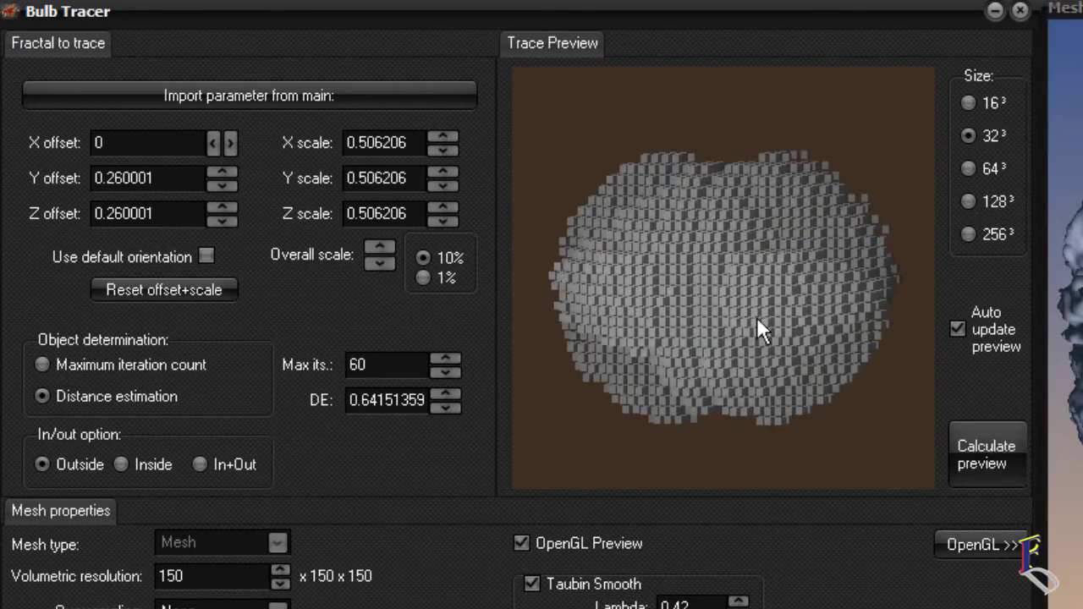
# Settle the overall scale at 0.460187 and set the trace preview size to 16³
pyautogui.click(374, 245)
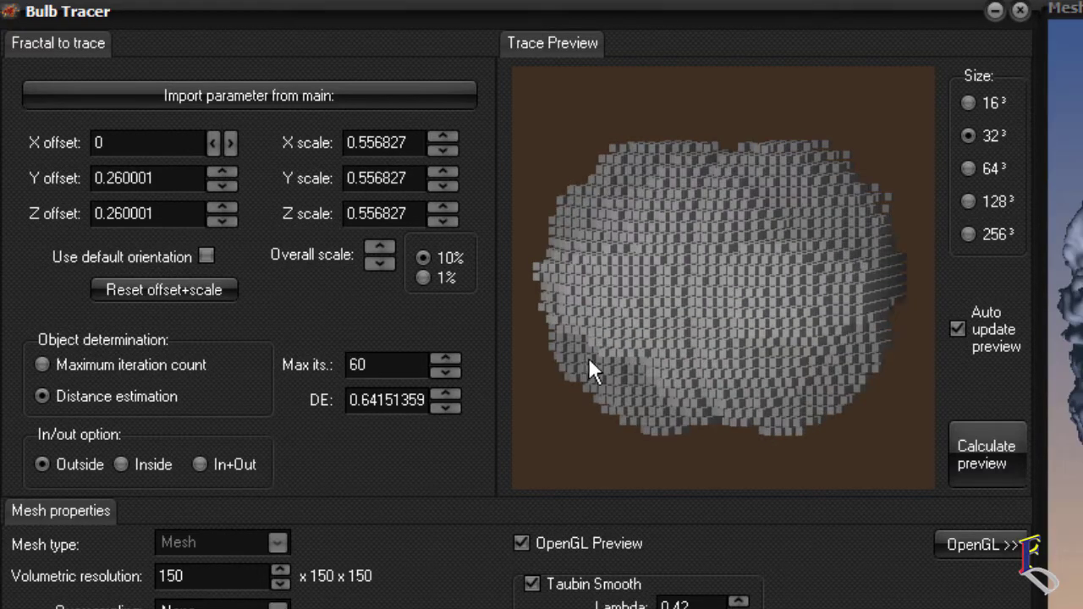
pyautogui.click(378, 262)
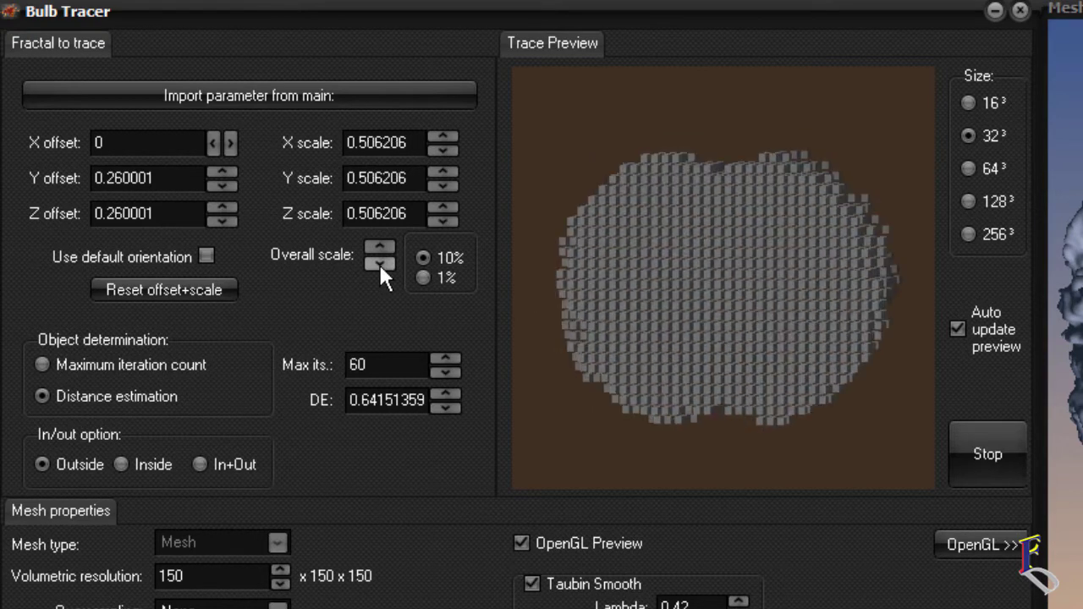
pyautogui.click(381, 263)
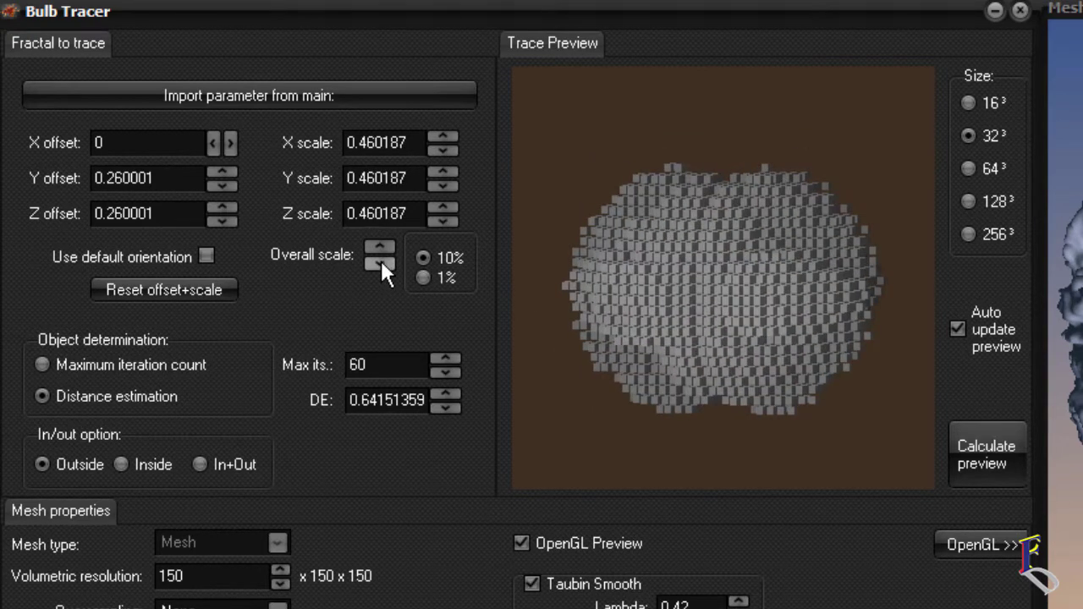
pyautogui.click(381, 262)
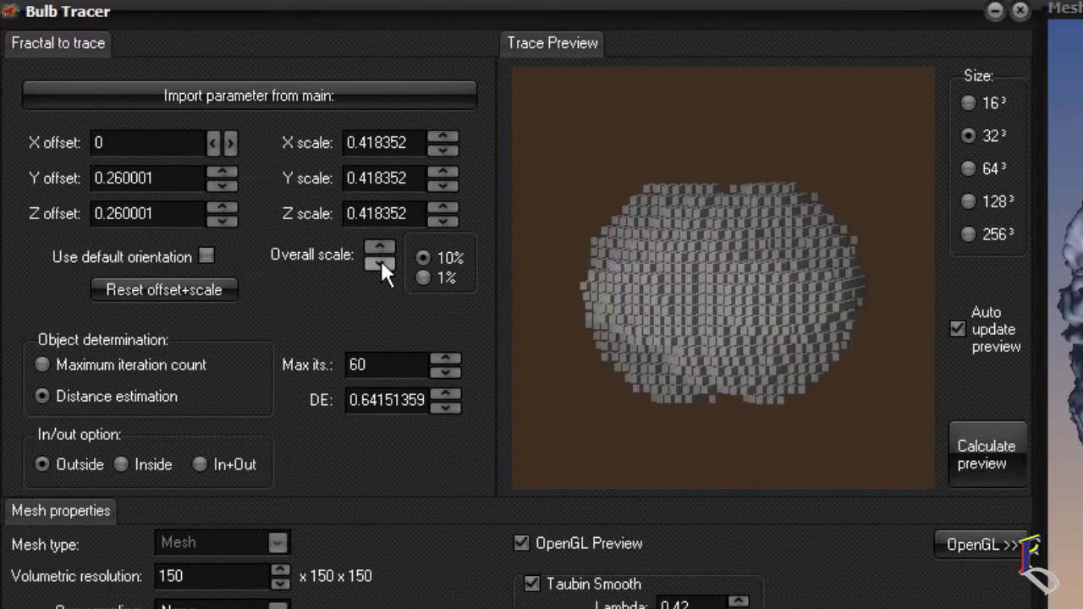
pyautogui.click(385, 243)
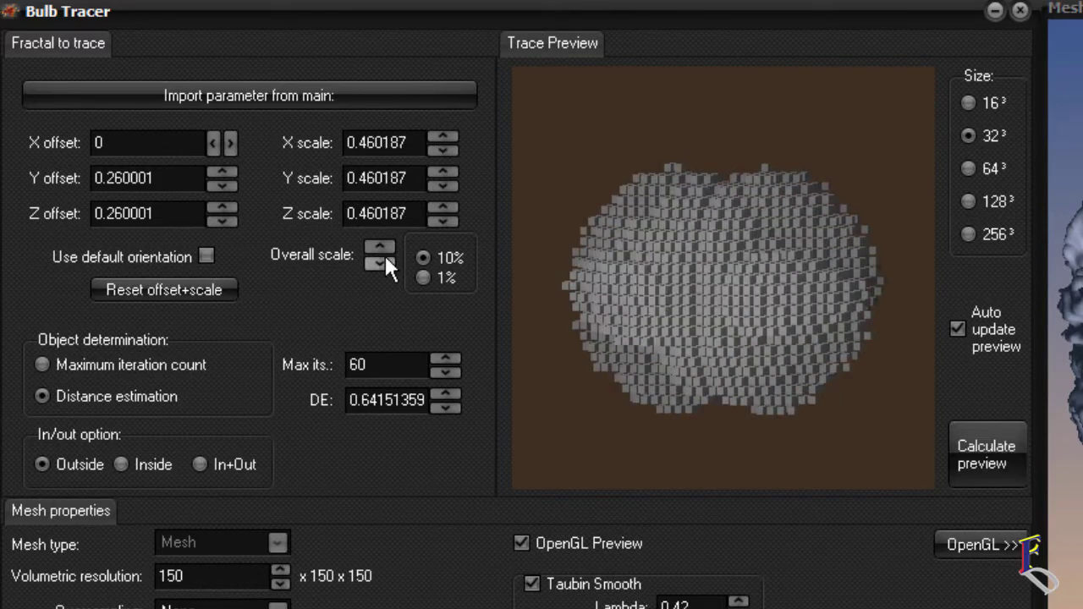
pyautogui.click(969, 103)
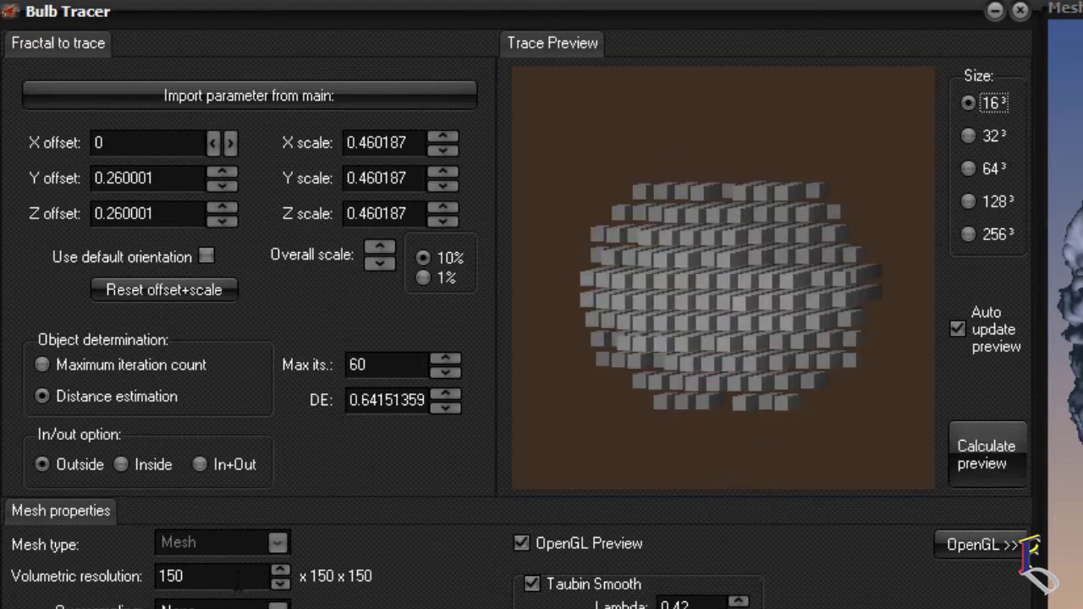
# Set volumetric resolution to 50, generate the mesh, and rotate it to view another side
pyautogui.doubleClick(240, 576)
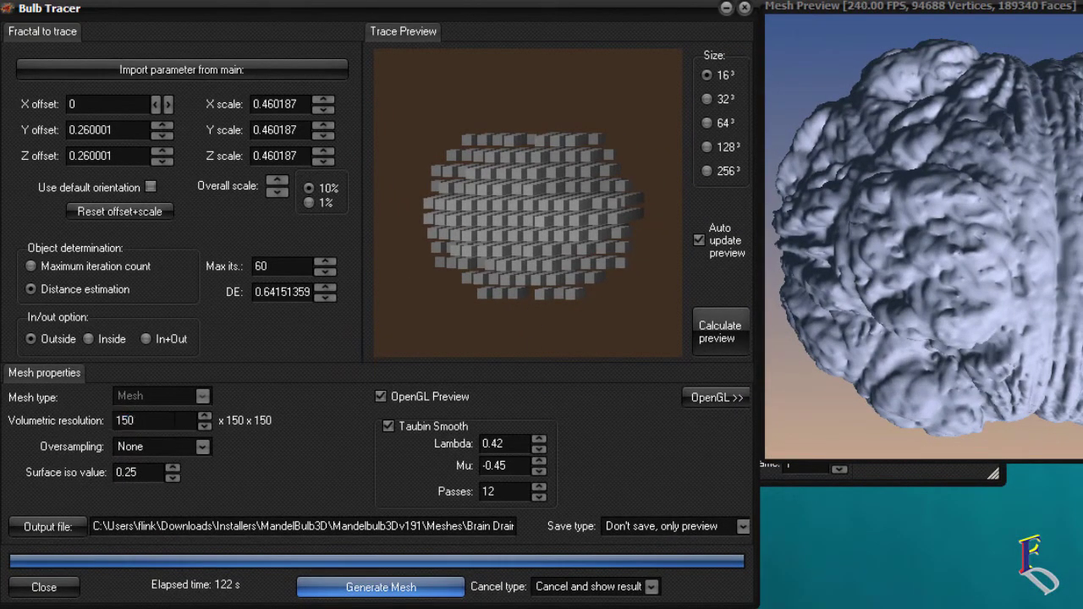
pyautogui.write('50')
pyautogui.click(402, 587)
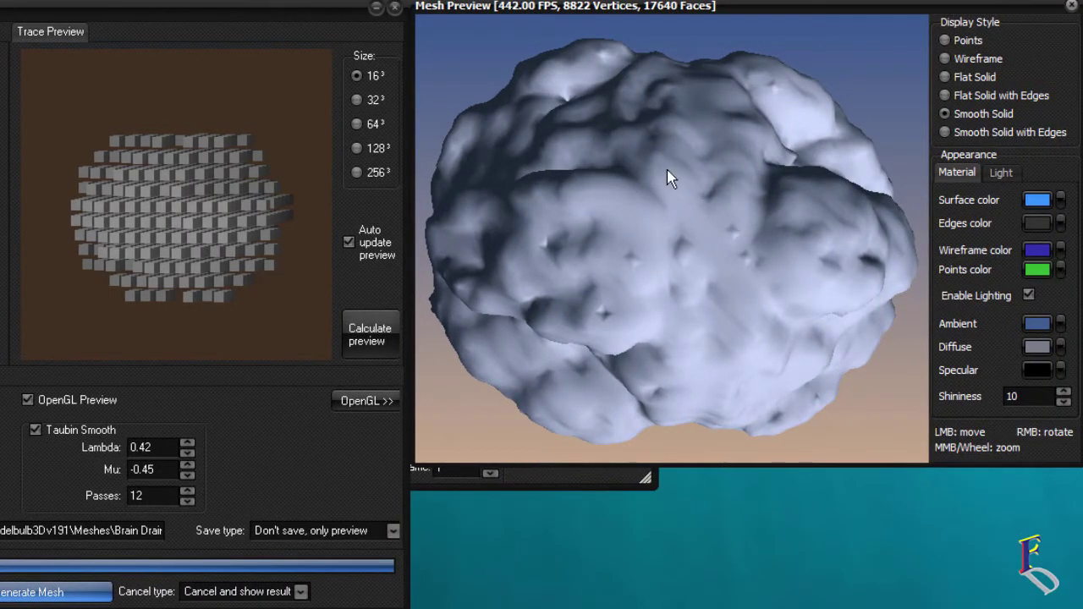
pyautogui.moveTo(635, 273); pyautogui.dragTo(620, 253, button='right')
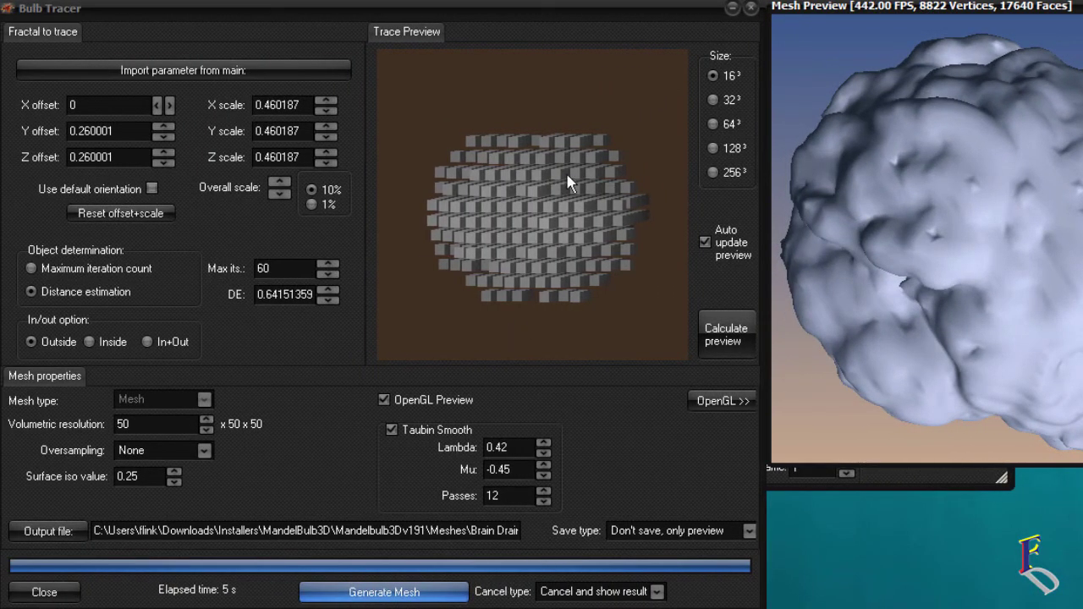
# Set the trace preview to 64³, generate the mesh, and rotate it to inspect
pyautogui.click(714, 123)
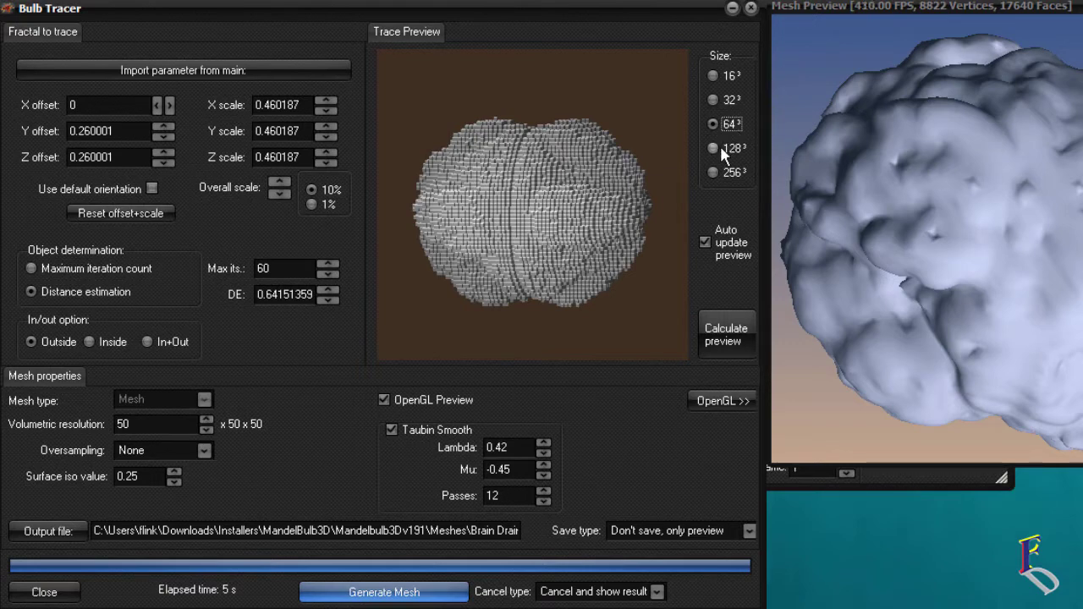
pyautogui.click(713, 100)
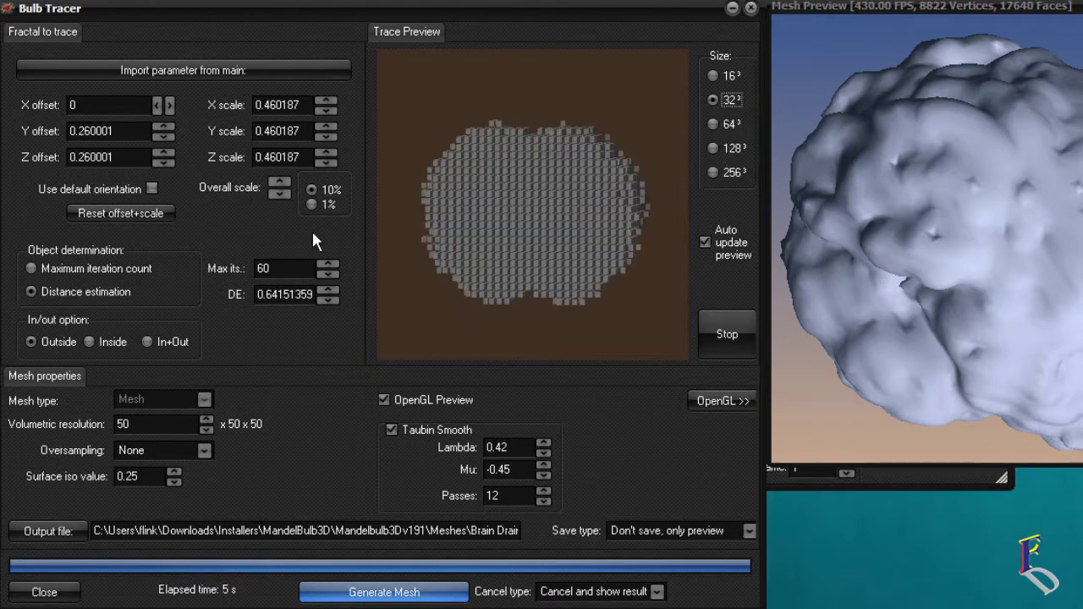
pyautogui.click(714, 124)
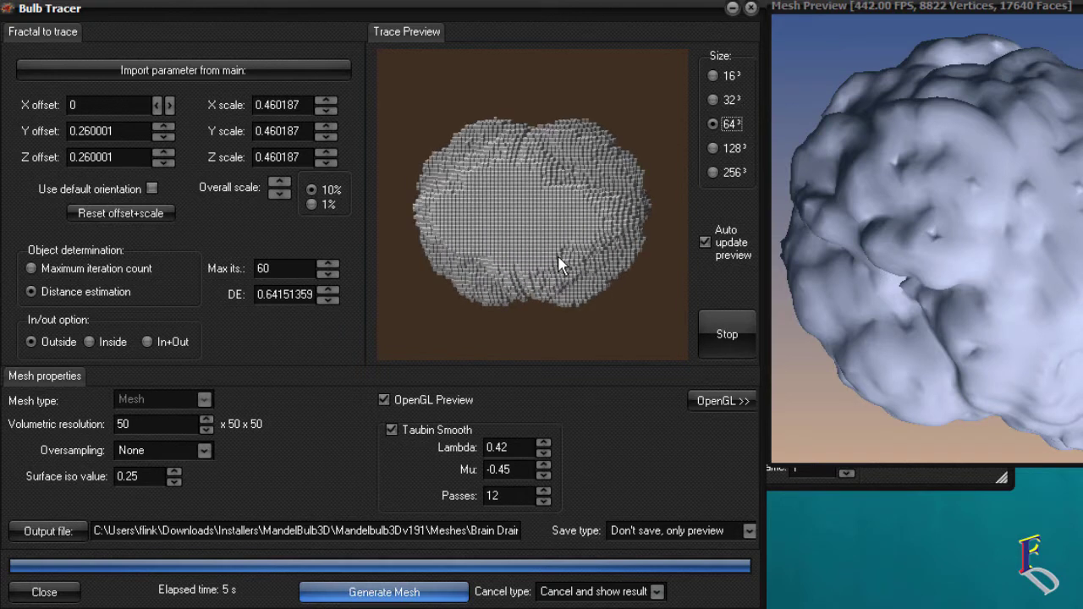
pyautogui.click(411, 593)
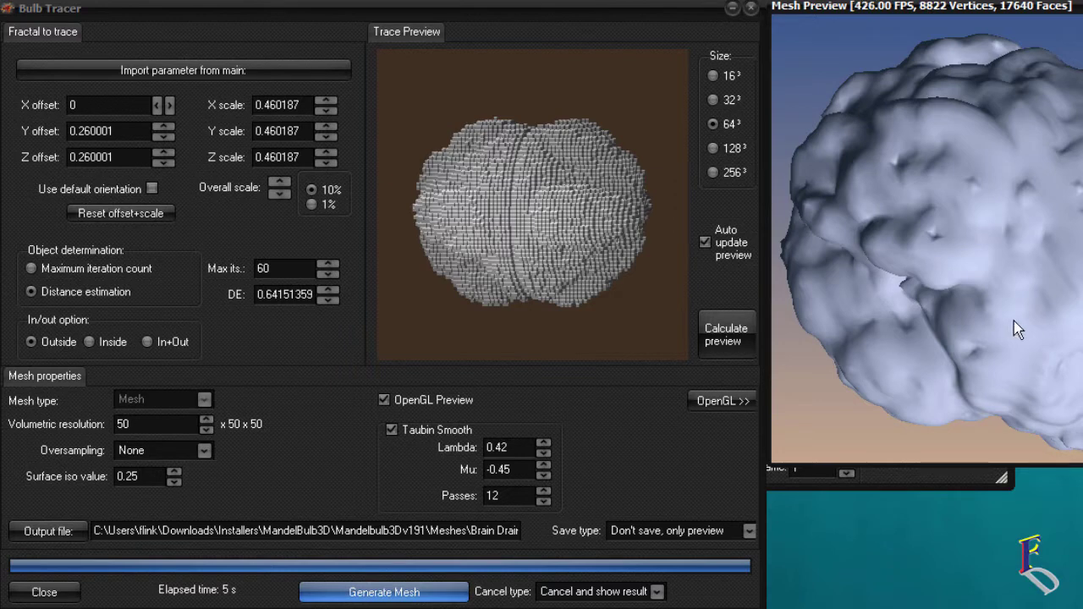
pyautogui.moveTo(1015, 320); pyautogui.dragTo(931, 286)
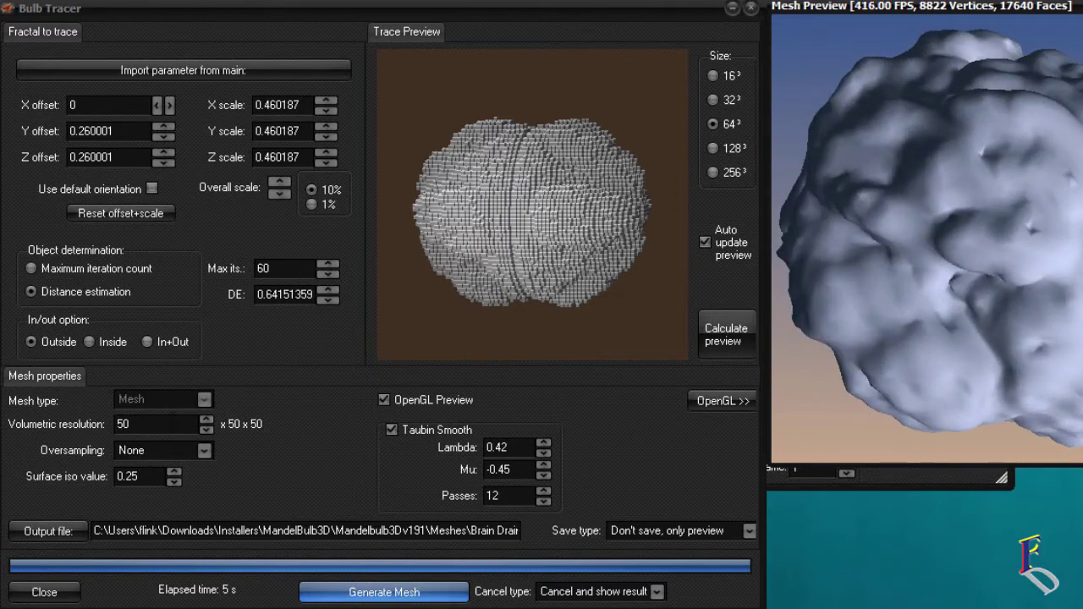
# Enter 150 as the volumetric resolution and rotate the mesh, including a view from below
pyautogui.click(123, 424)
pyautogui.write('150')
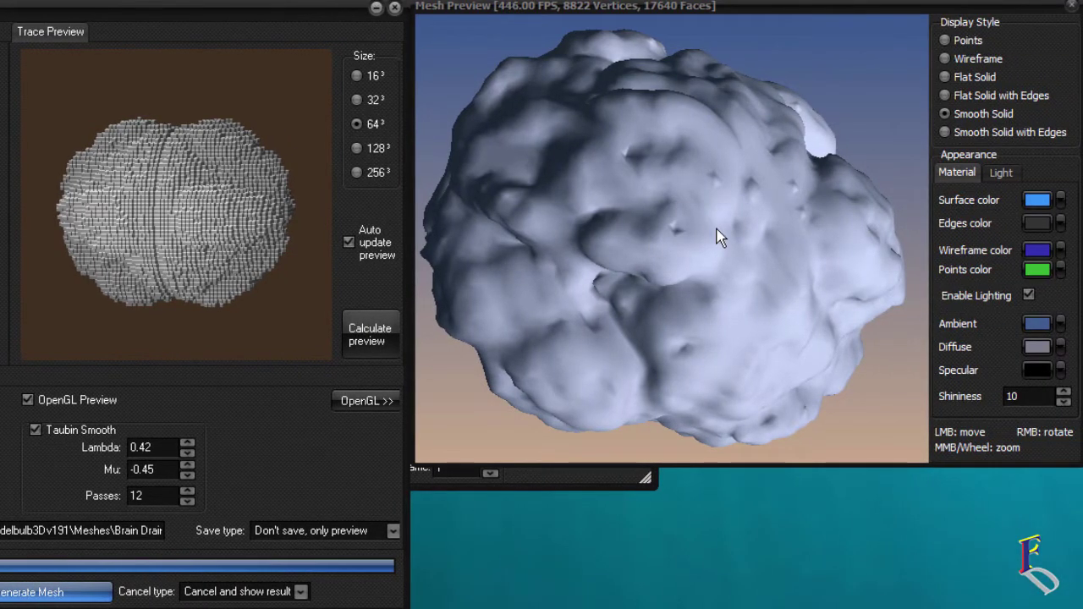
pyautogui.moveTo(718, 237); pyautogui.dragTo(363, 278, button='right')
pyautogui.moveTo(701, 282); pyautogui.dragTo(764, 242, button='right')
pyautogui.moveTo(593, 278); pyautogui.dragTo(575, 211, button='right')
pyautogui.moveTo(681, 275); pyautogui.dragTo(785, 297, button='right')
pyautogui.moveTo(648, 346); pyautogui.dragTo(745, 381, button='right')
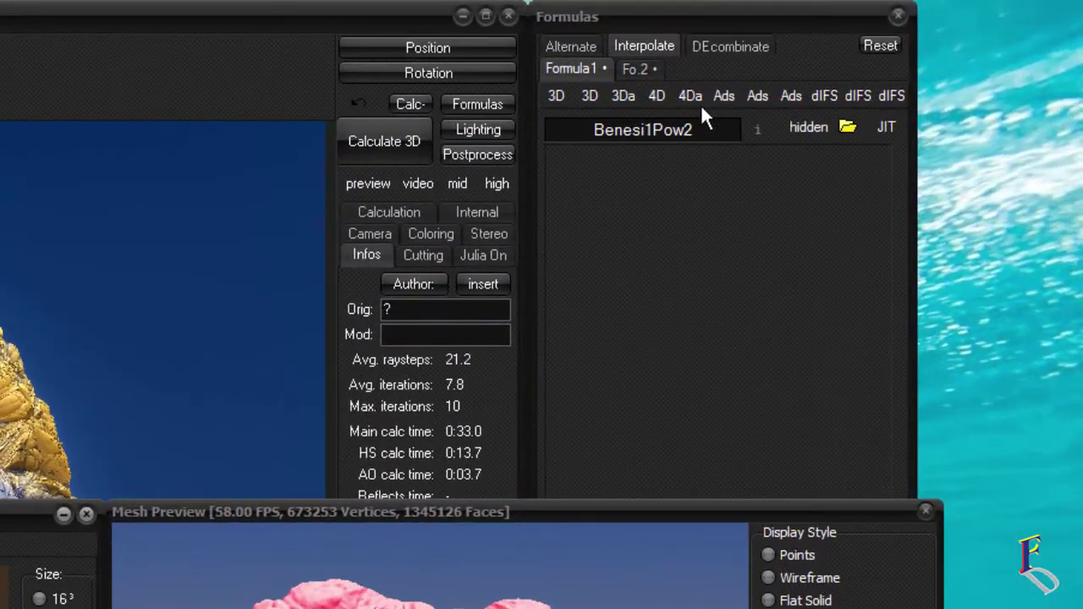
# Check the formula list without changes, then close the Bulb Tracer and Mesh Preview windows
pyautogui.click(883, 45)
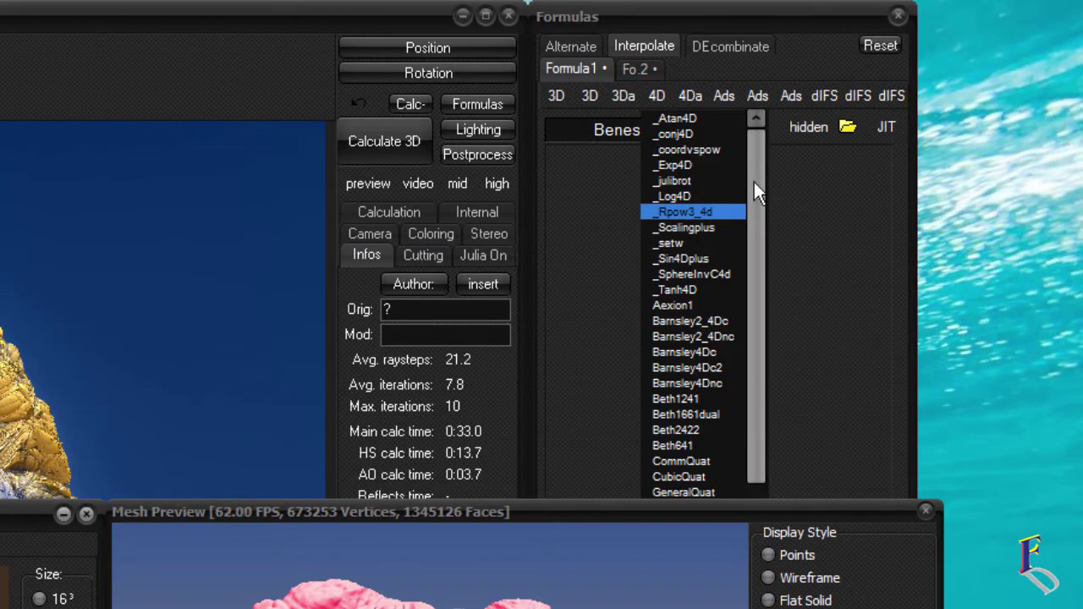
pyautogui.click(735, 309)
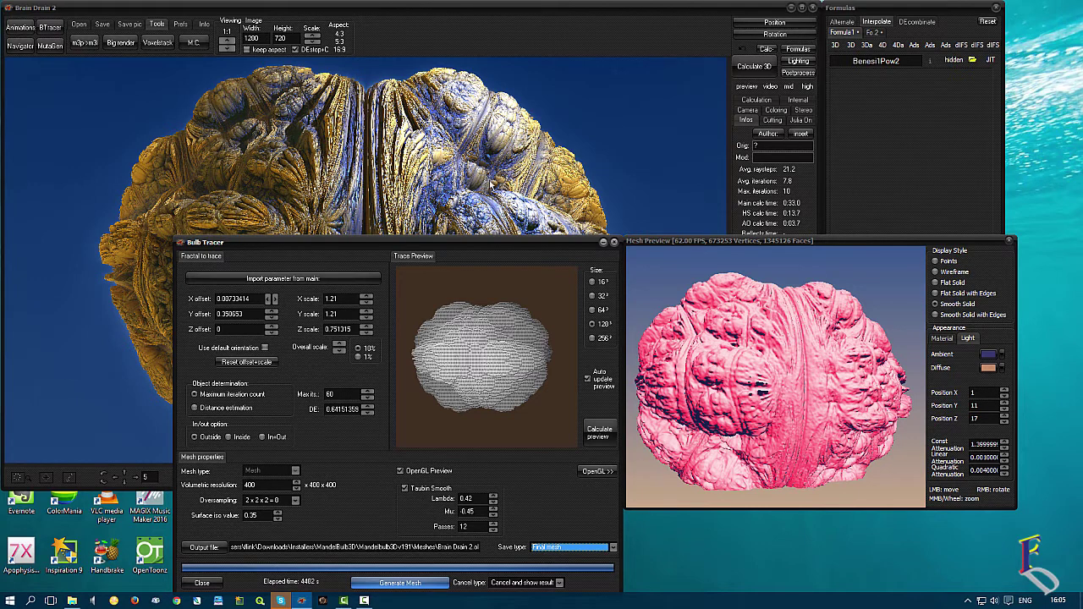
pyautogui.click(614, 243)
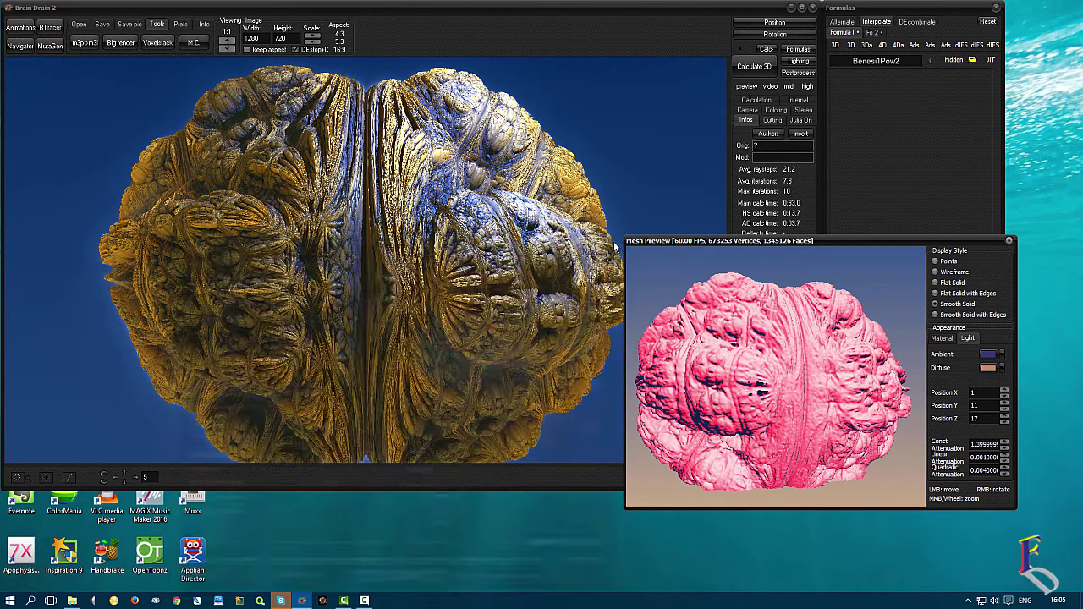
pyautogui.click(1009, 243)
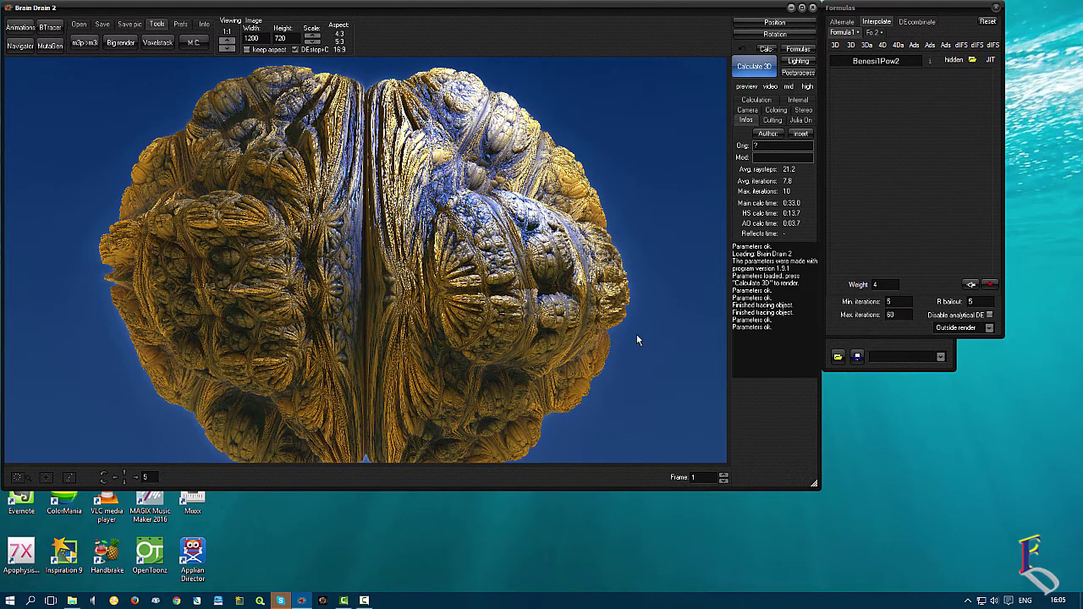
# Open MutaGen, move it off the fractal render, and select its formula-exchange probability setting
pyautogui.click(49, 45)
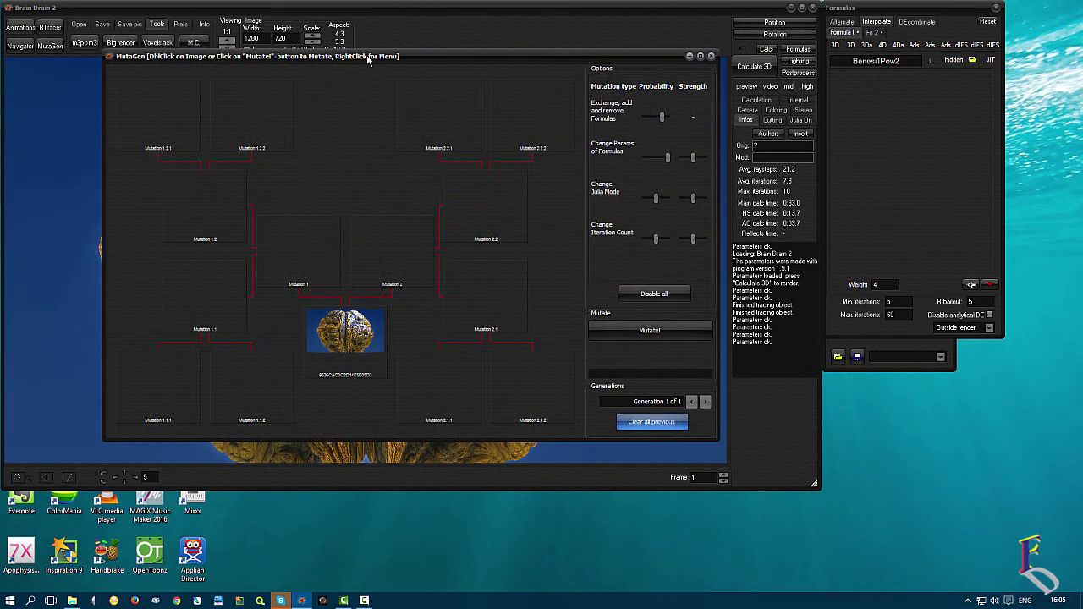
pyautogui.moveTo(368, 59); pyautogui.dragTo(686, 187)
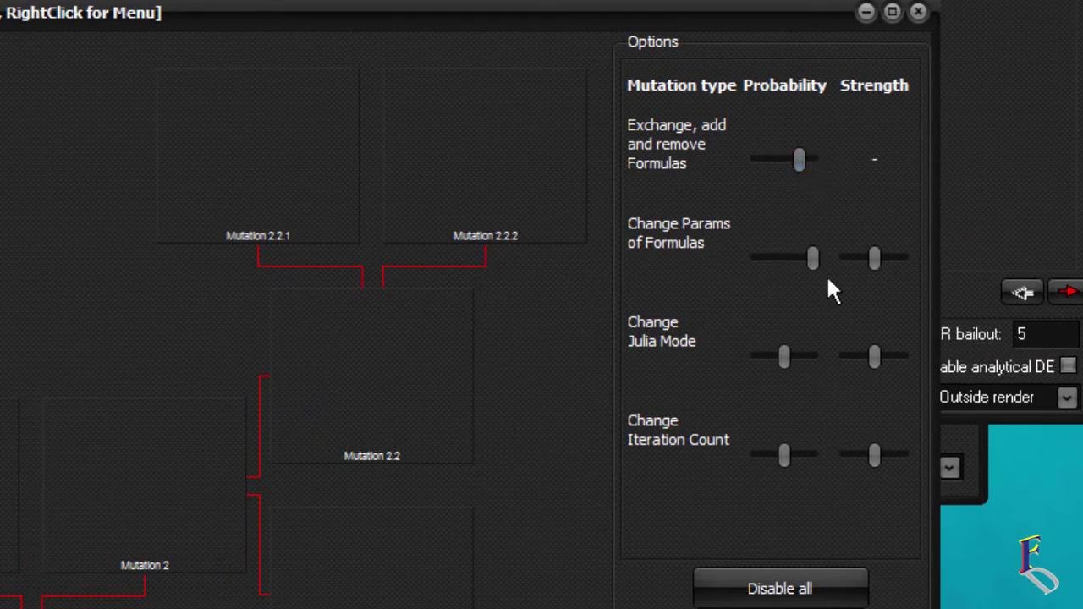
pyautogui.click(797, 159)
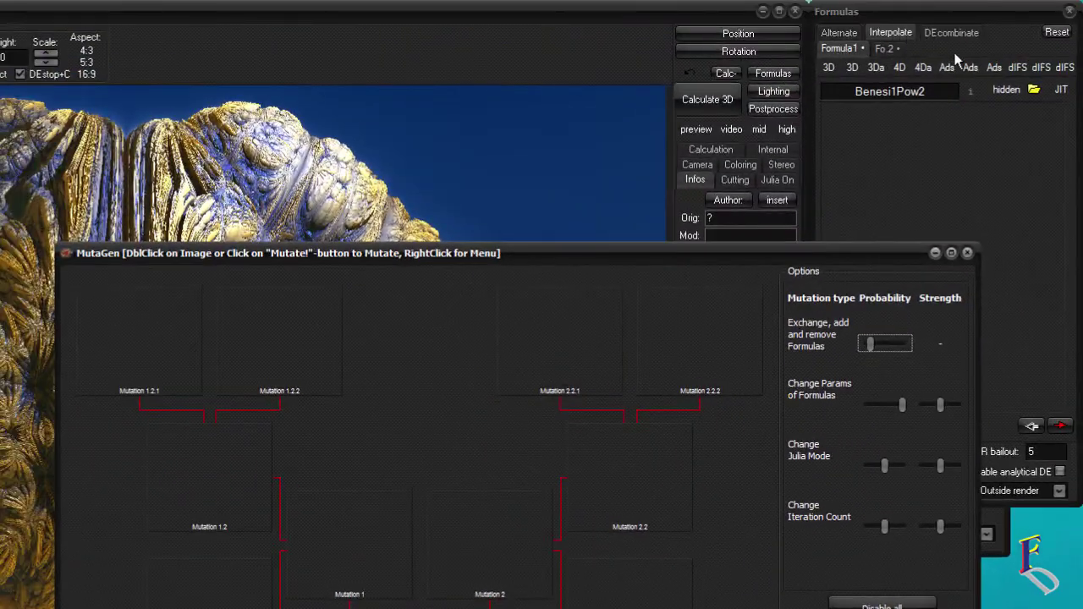
# Switch the formulas to Alternate mode and slightly lower MutaGen's formula-exchange probability
pyautogui.click(847, 33)
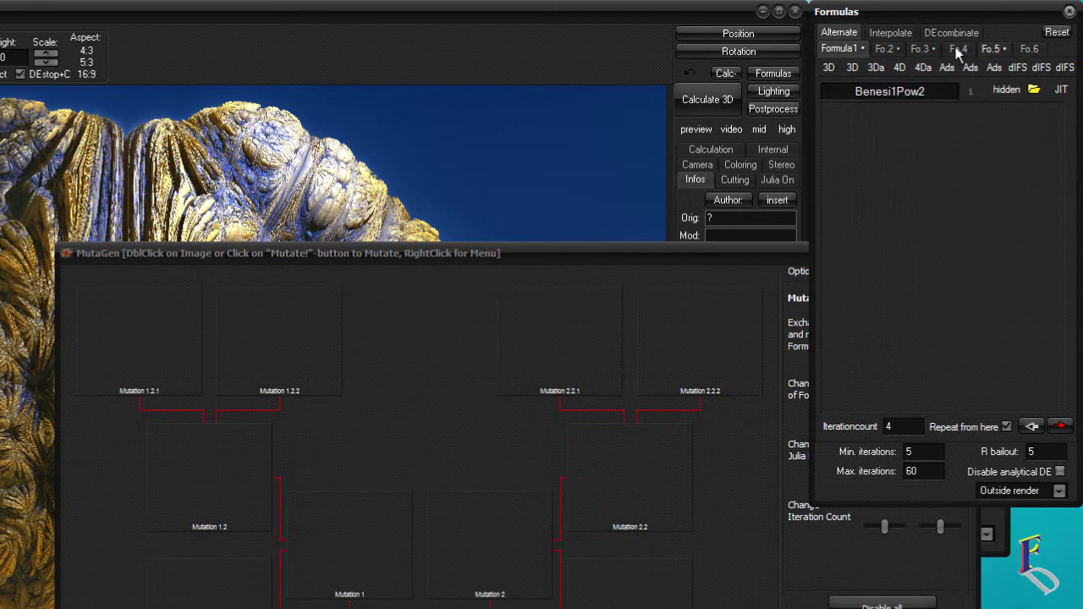
pyautogui.moveTo(829, 67)
pyautogui.click(731, 260)
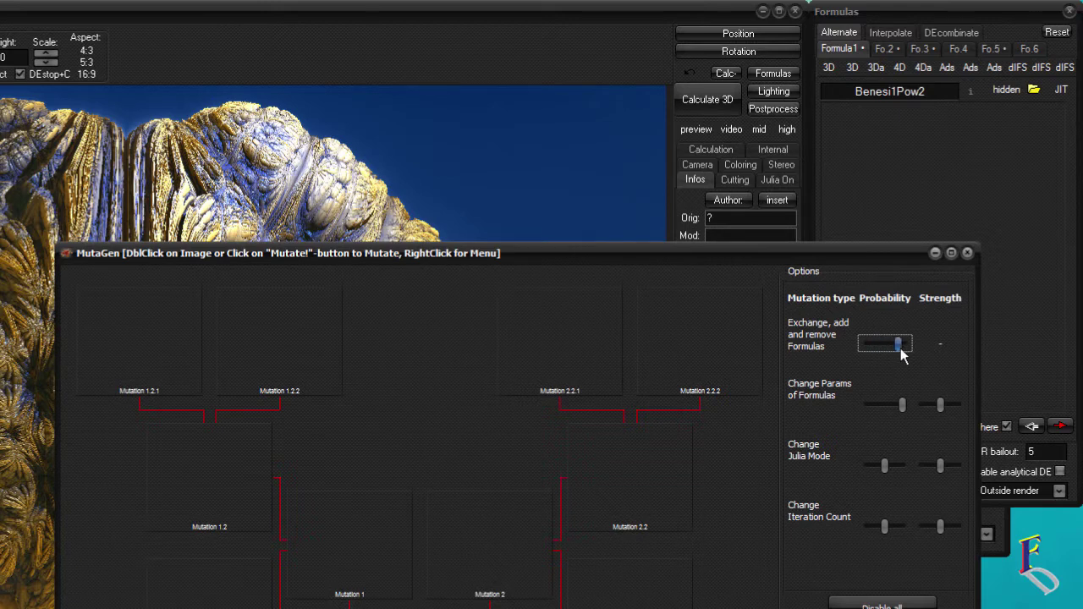
pyautogui.moveTo(900, 349); pyautogui.dragTo(898, 350)
# Review the first three formulas: Benesi1Pow2, BPine_only and IQ_NormBulb
pyautogui.click(876, 67)
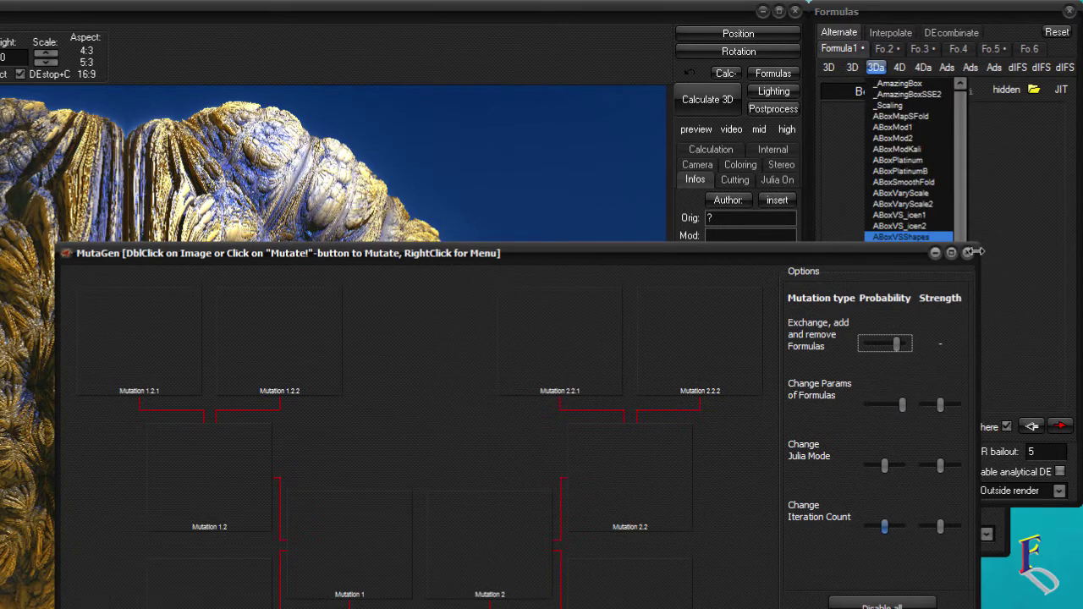
pyautogui.click(1013, 238)
pyautogui.click(876, 68)
pyautogui.click(856, 52)
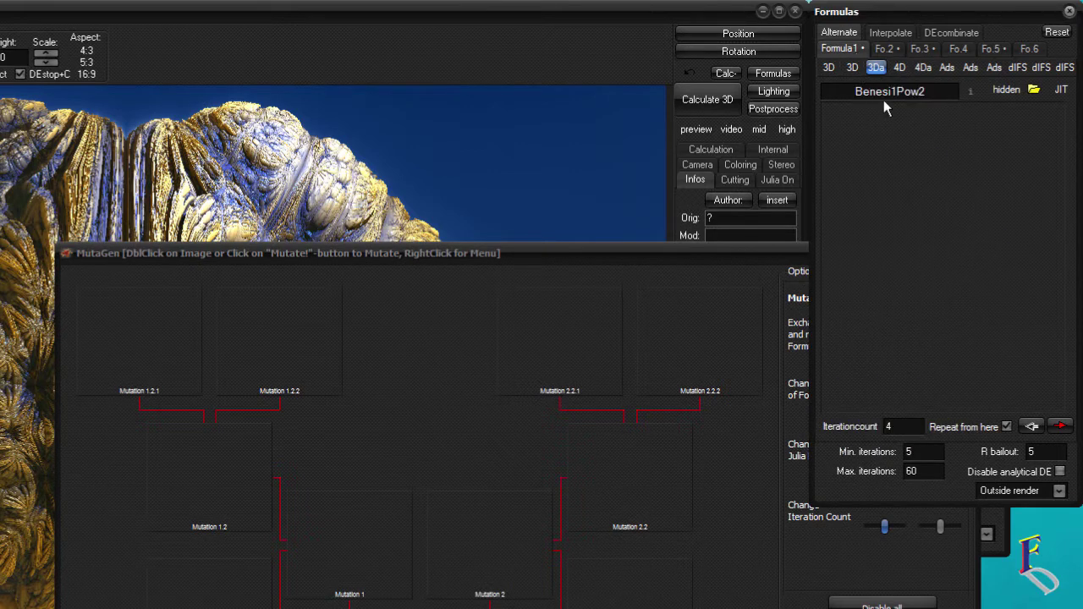
pyautogui.click(888, 51)
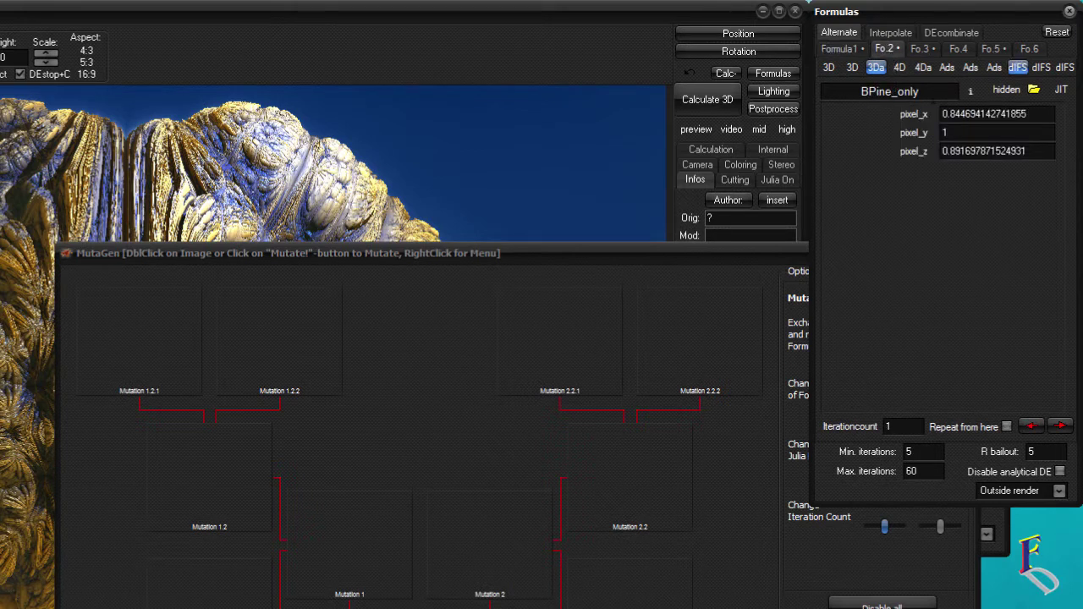
pyautogui.click(923, 51)
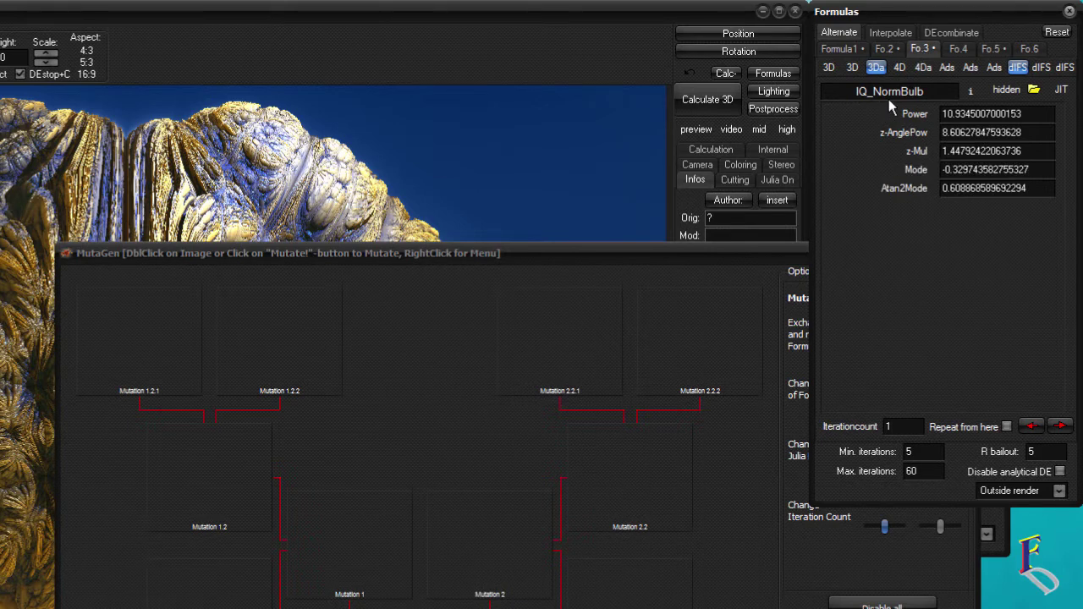
pyautogui.click(925, 95)
# Check slots four to six, with Msltoe_Sym in slot five, then cycle back to Benesi1Pow2
pyautogui.click(956, 49)
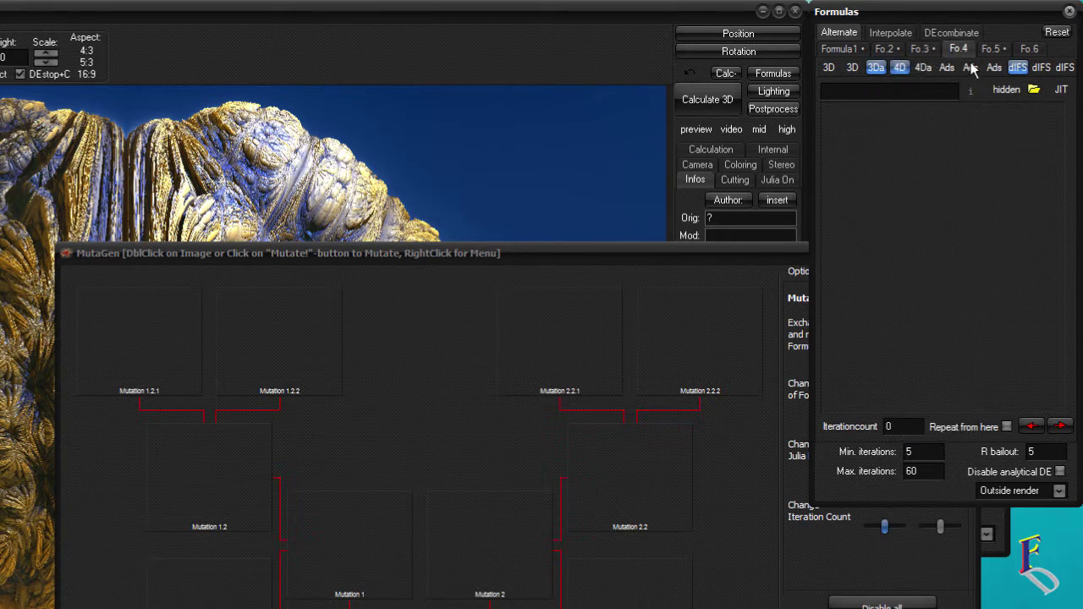
pyautogui.click(990, 49)
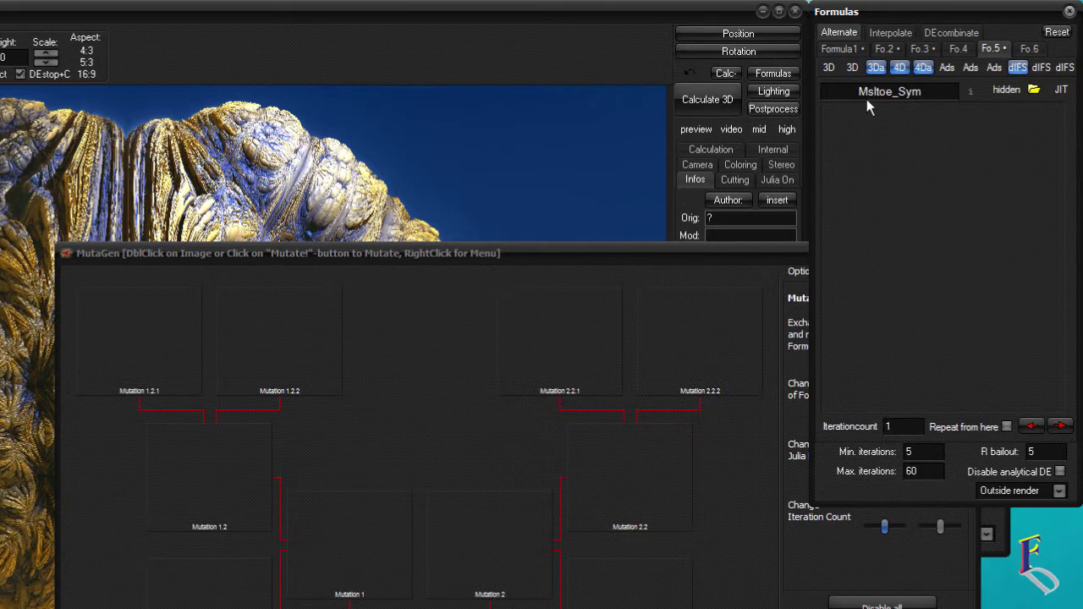
pyautogui.click(1033, 49)
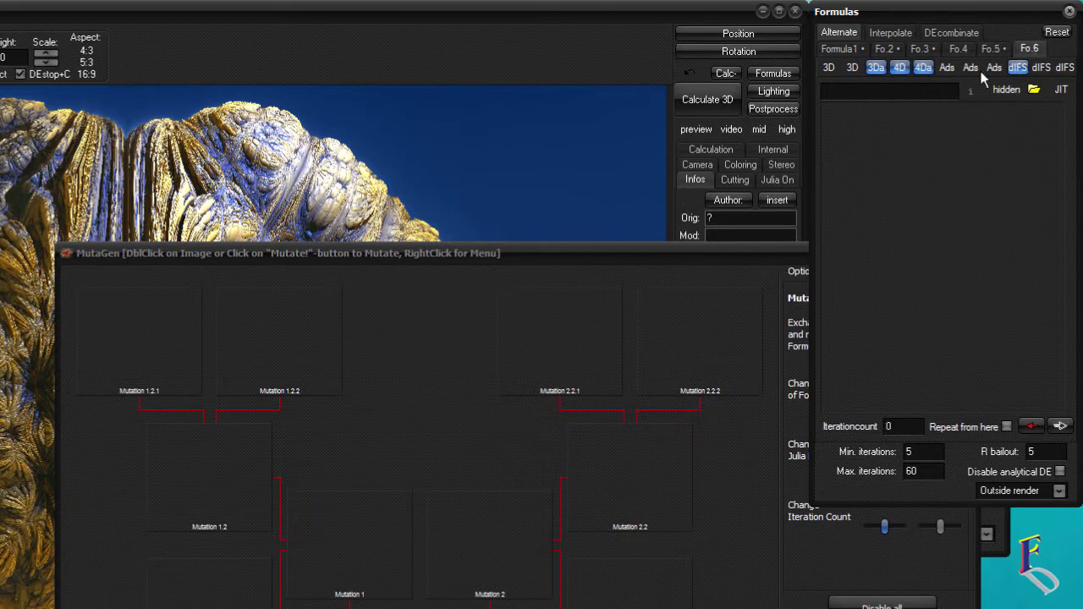
pyautogui.click(829, 49)
pyautogui.click(881, 48)
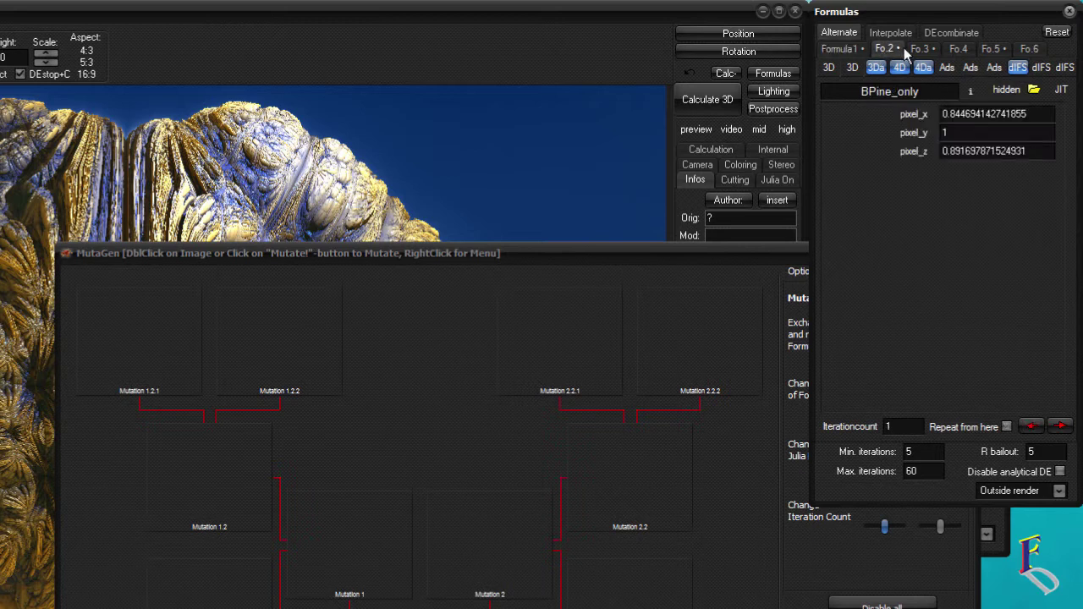
pyautogui.click(921, 49)
pyautogui.click(992, 49)
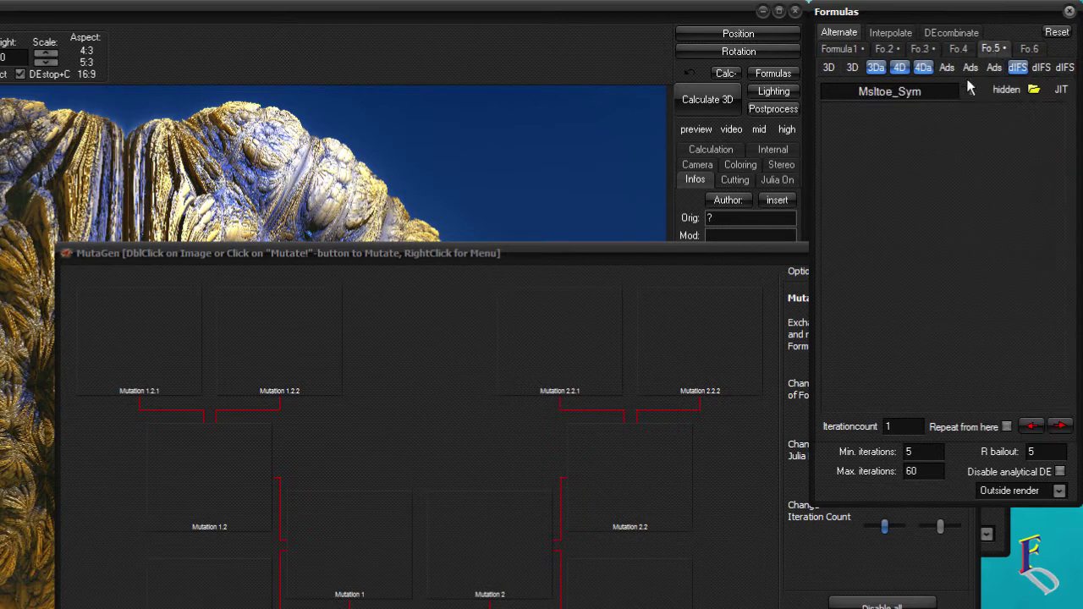
pyautogui.click(844, 48)
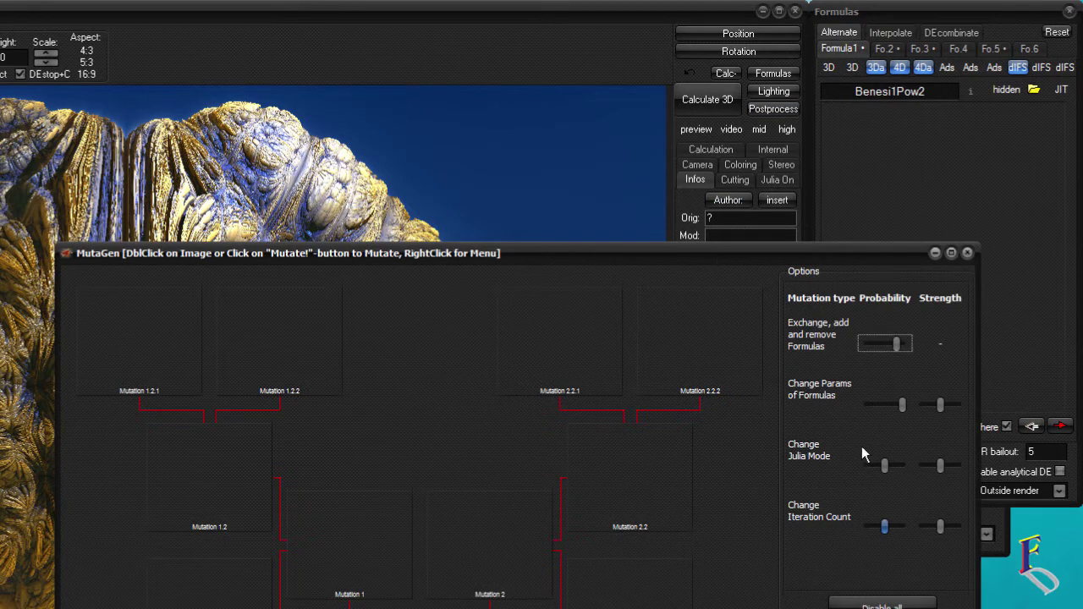
# Lower the formula-parameter change probability and strength, and review the fractal's Julia settings
pyautogui.moveTo(902, 405); pyautogui.dragTo(889, 407)
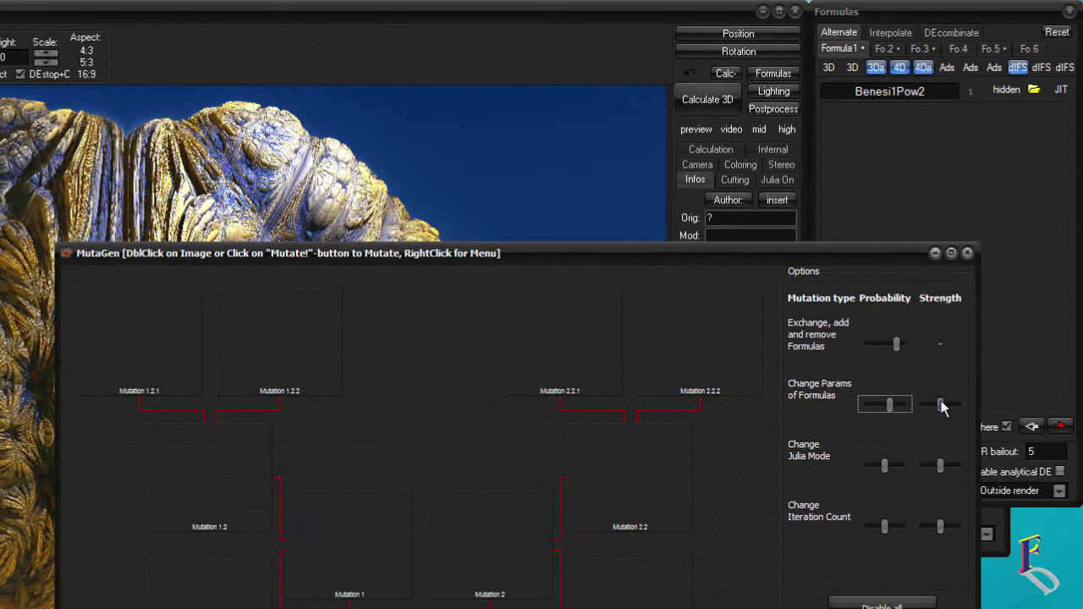
pyautogui.moveTo(943, 404); pyautogui.dragTo(920, 405)
pyautogui.moveTo(946, 407)
pyautogui.mouseDown()
pyautogui.moveTo(958, 406)
pyautogui.moveTo(942, 407)
pyautogui.mouseUp()
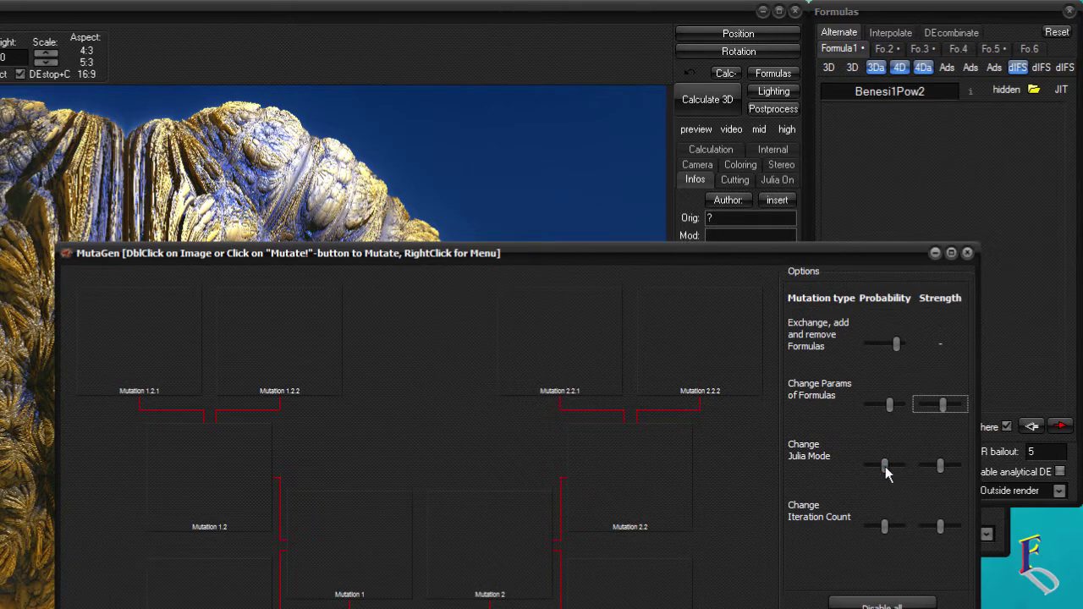
pyautogui.click(600, 151)
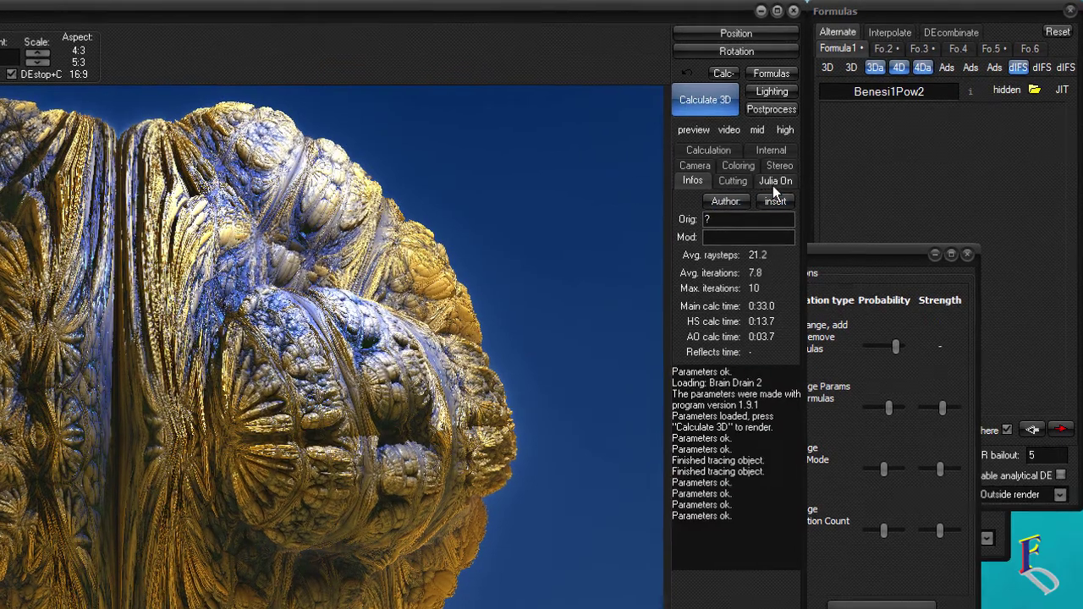
pyautogui.click(776, 180)
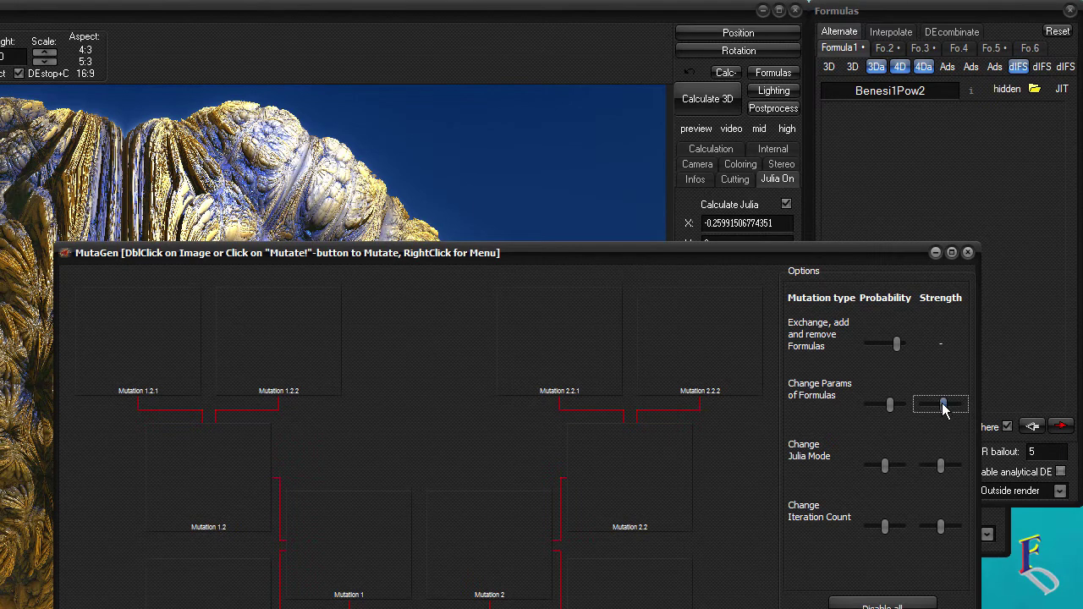
# Drop the Julia-mode change probability to minimum and reduce its strength
pyautogui.click(943, 405)
pyautogui.moveTo(886, 465); pyautogui.dragTo(878, 466)
pyautogui.moveTo(940, 465); pyautogui.dragTo(915, 467)
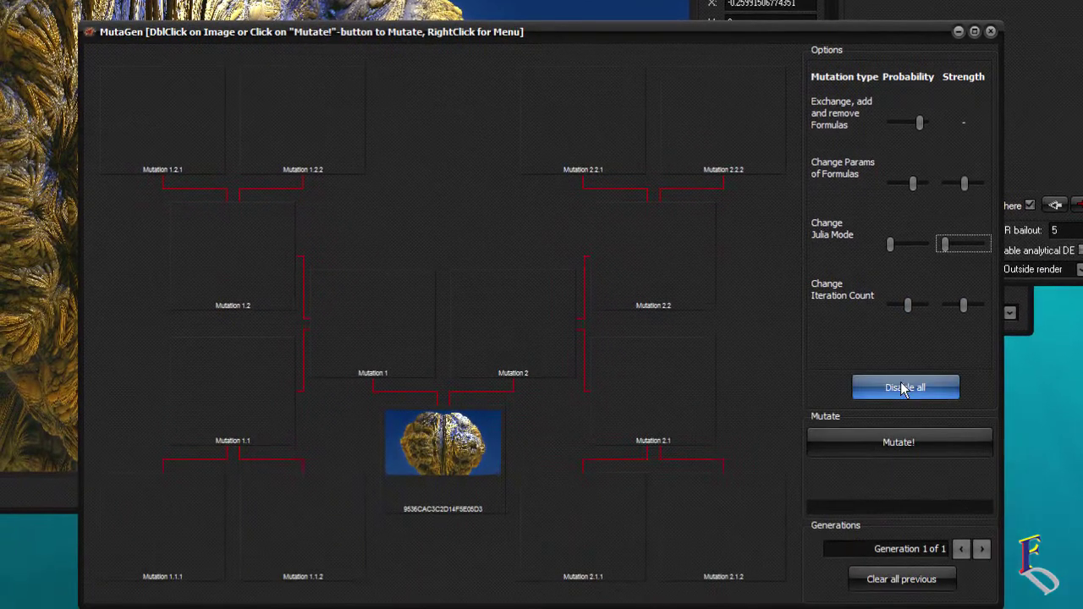
# Mutate the parent into Generation 2, producing fourteen variants up to Mutation 2.2.2
pyautogui.click(900, 449)
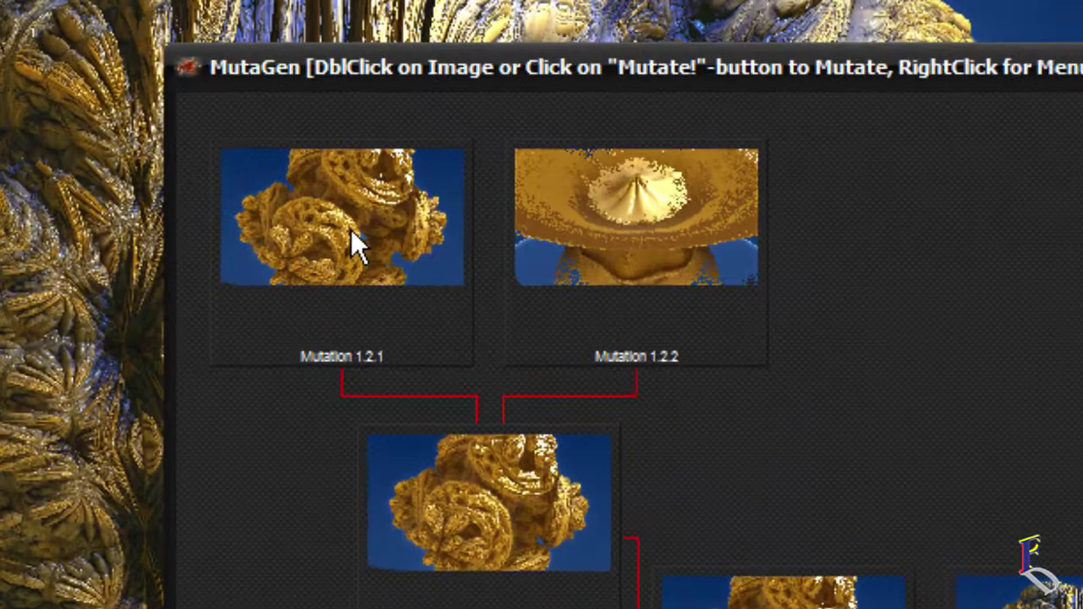
# Send Mutation 1.2.1 to the main editor, start its 1280×720 render, and view at one third
pyautogui.rightClick(167, 107)
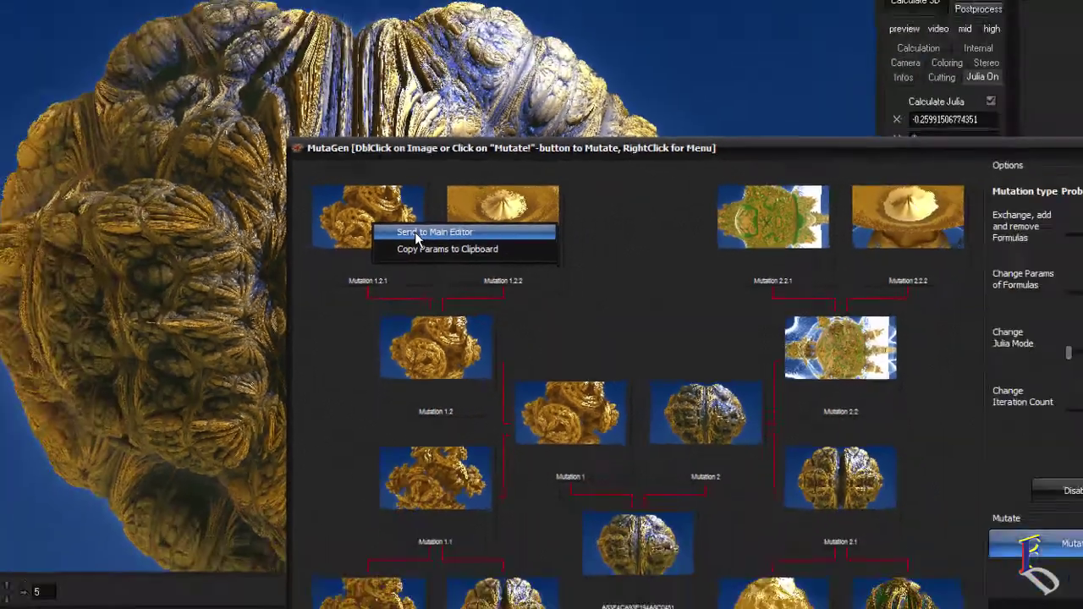
pyautogui.click(415, 252)
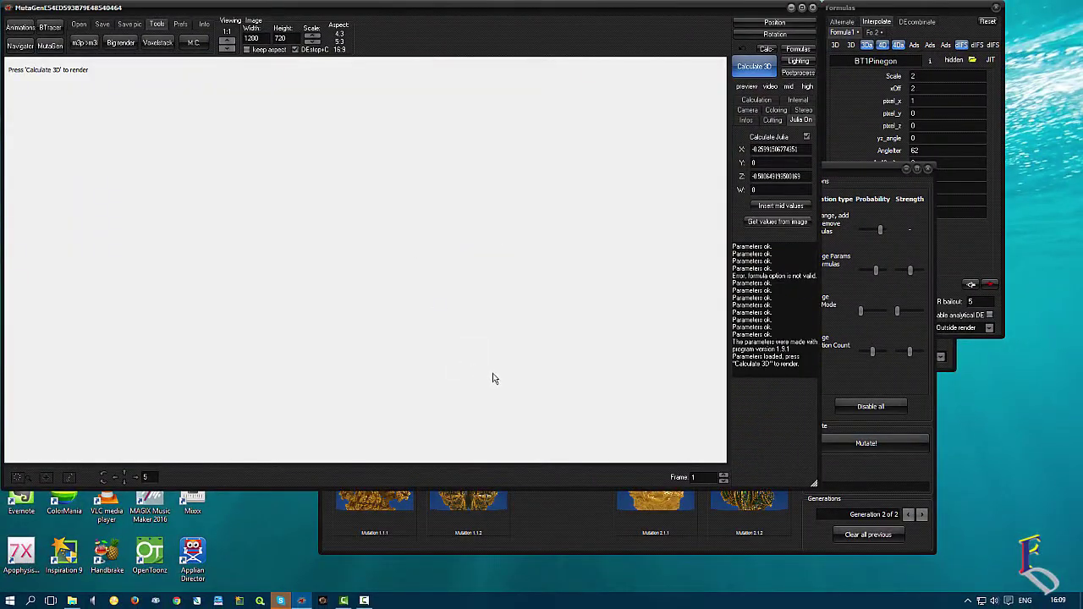
pyautogui.click(755, 67)
pyautogui.click(227, 46)
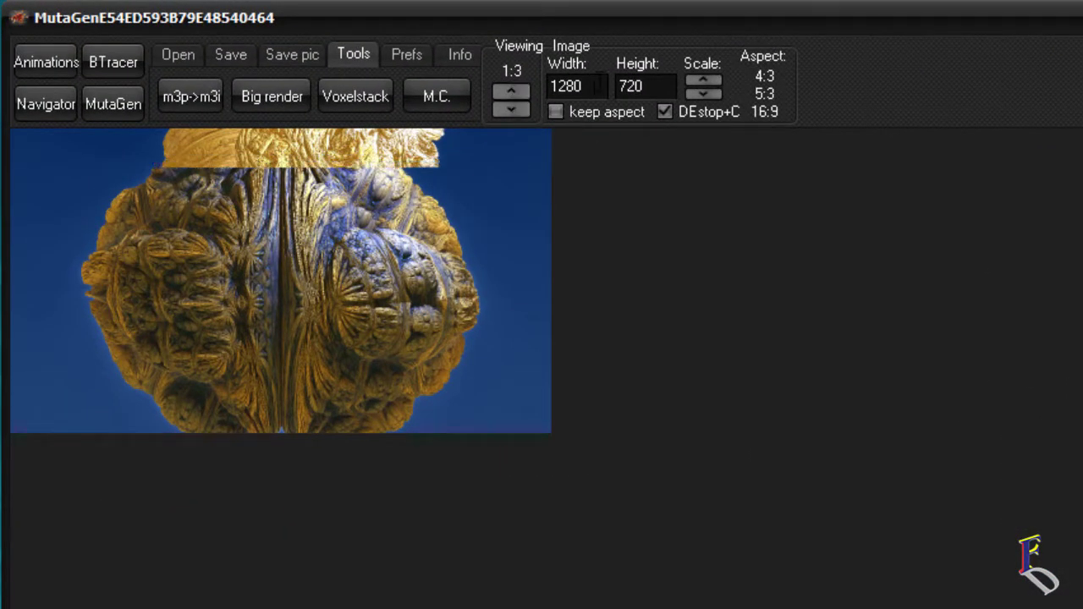
# Set width 640 with the 16:9 preset for 640×360, re-render, and view at 1:1
pyautogui.click(525, 91)
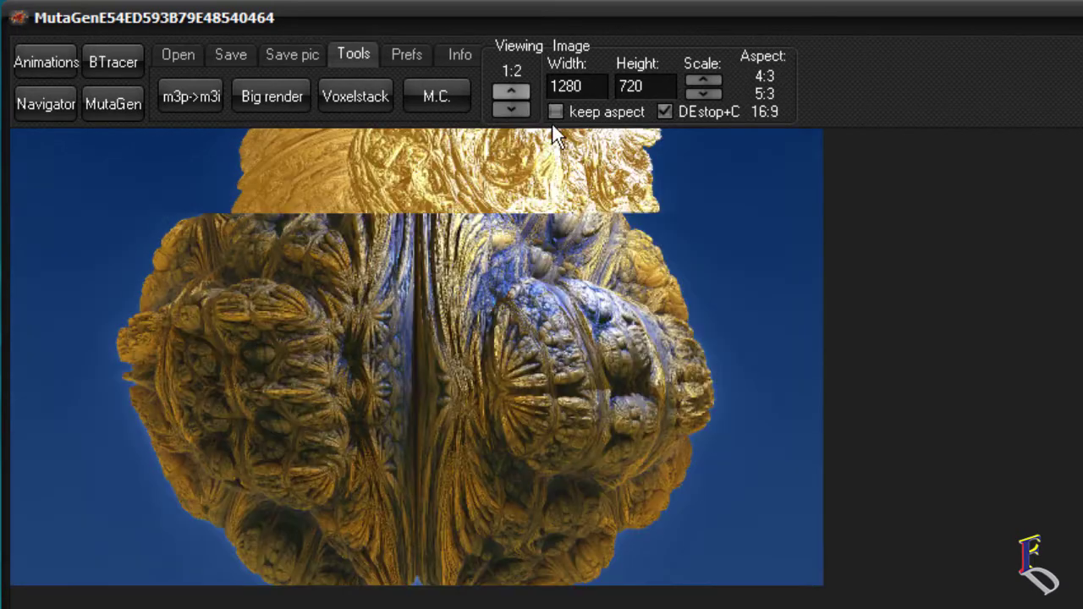
pyautogui.click(593, 84)
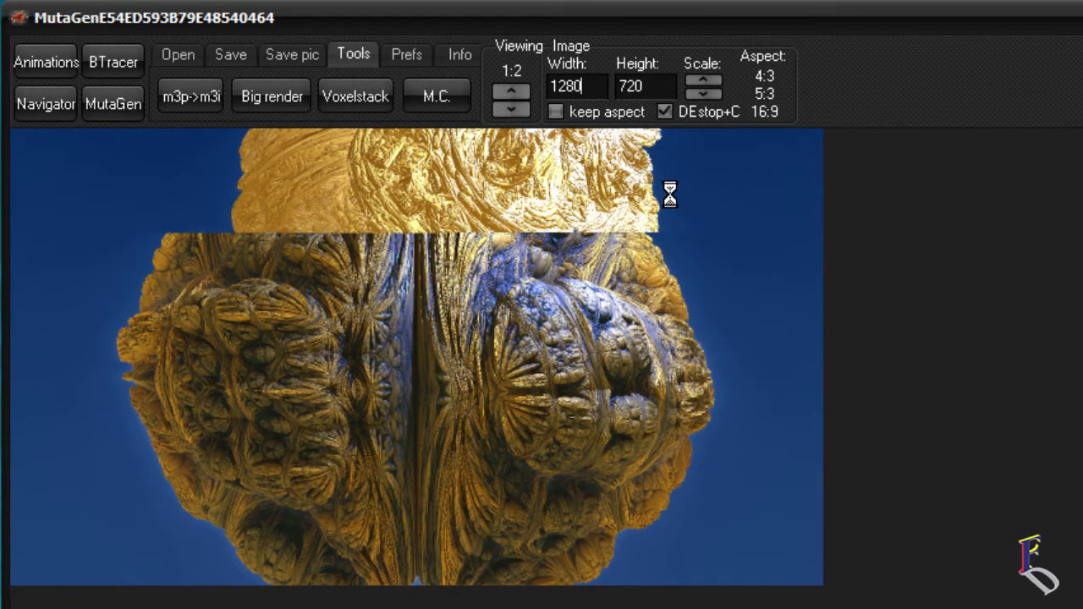
pyautogui.doubleClick(565, 85)
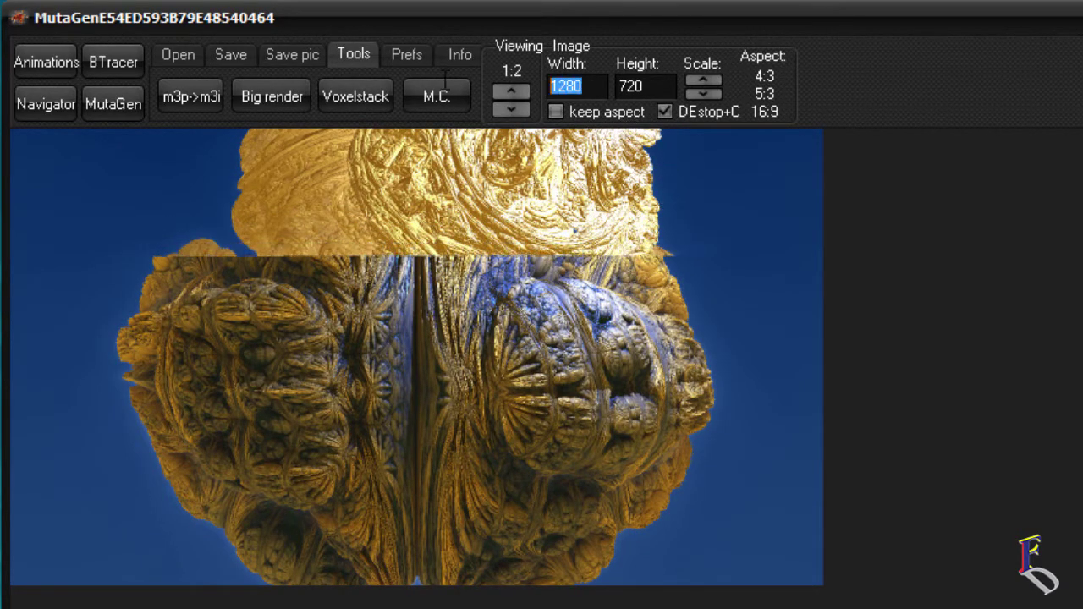
pyautogui.write('640')
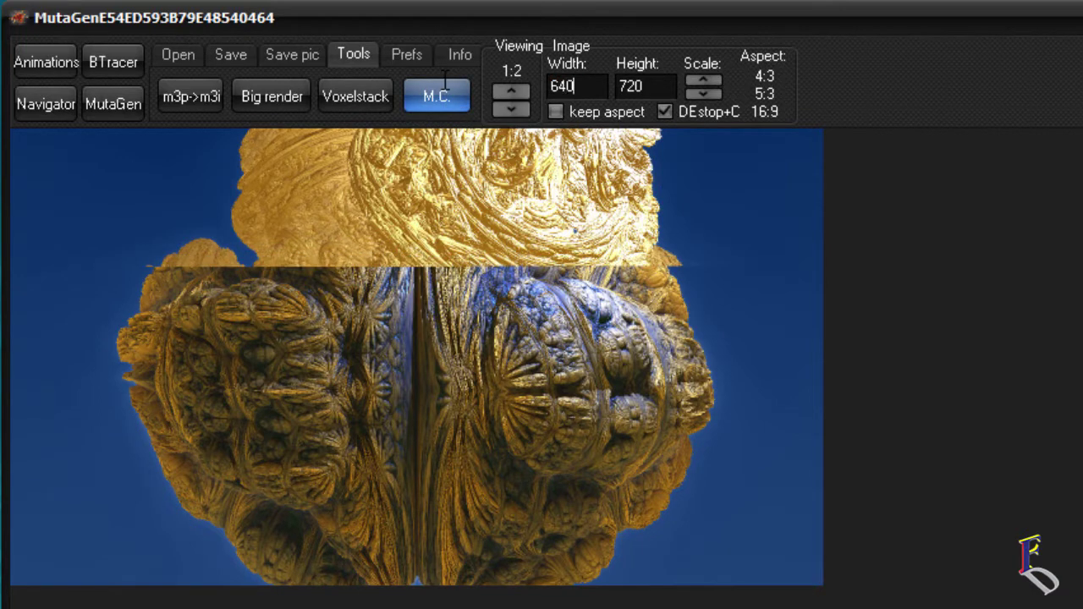
pyautogui.click(776, 111)
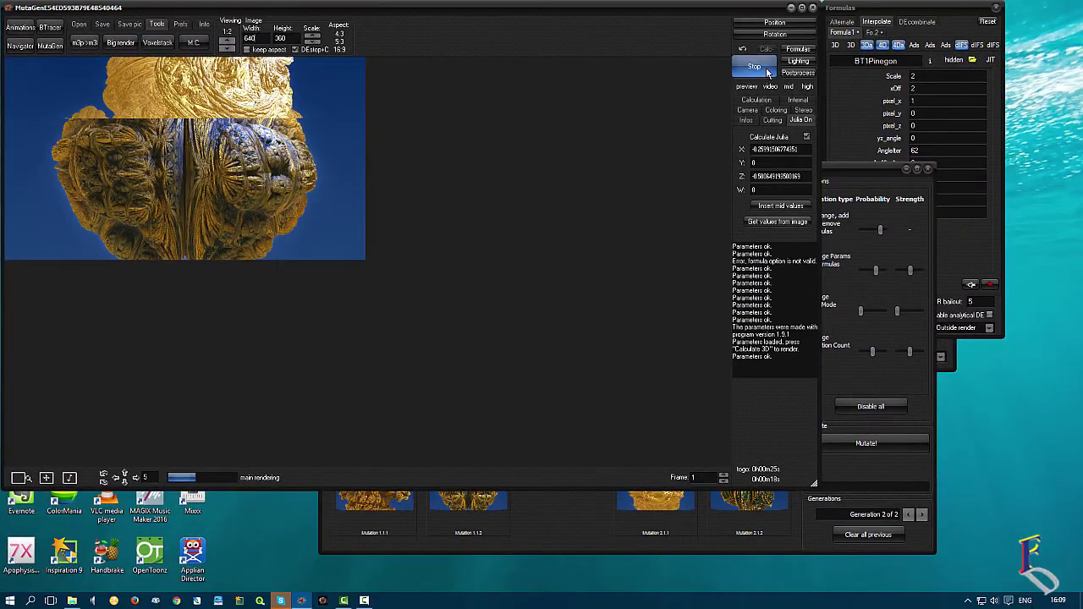
pyautogui.click(767, 73)
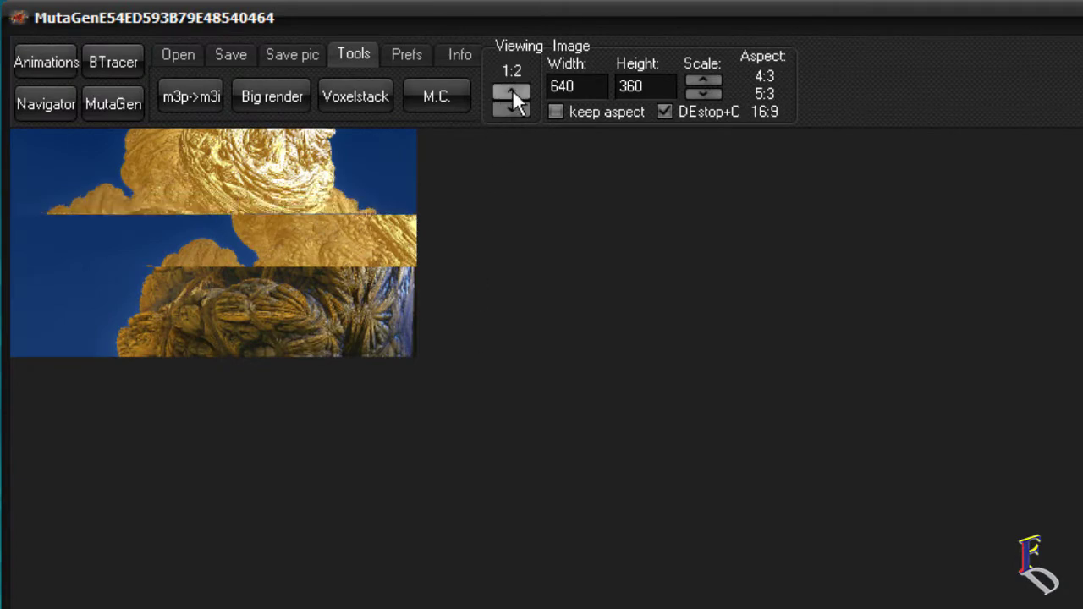
pyautogui.click(511, 90)
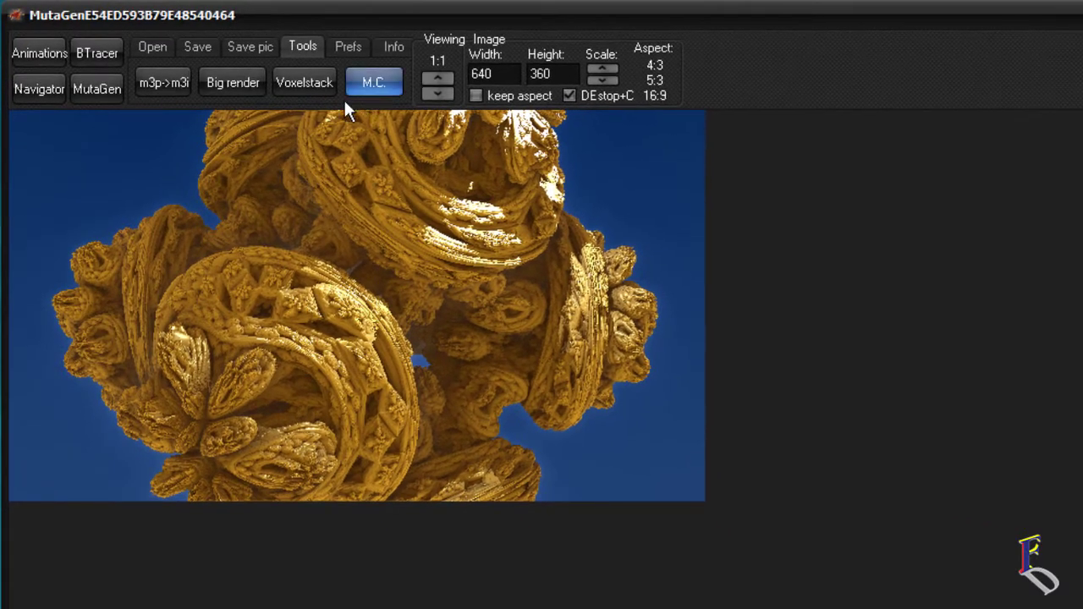
# Look through the Open, Save, Picture, Tools and Preferences tabs, ending on Save
pyautogui.click(196, 48)
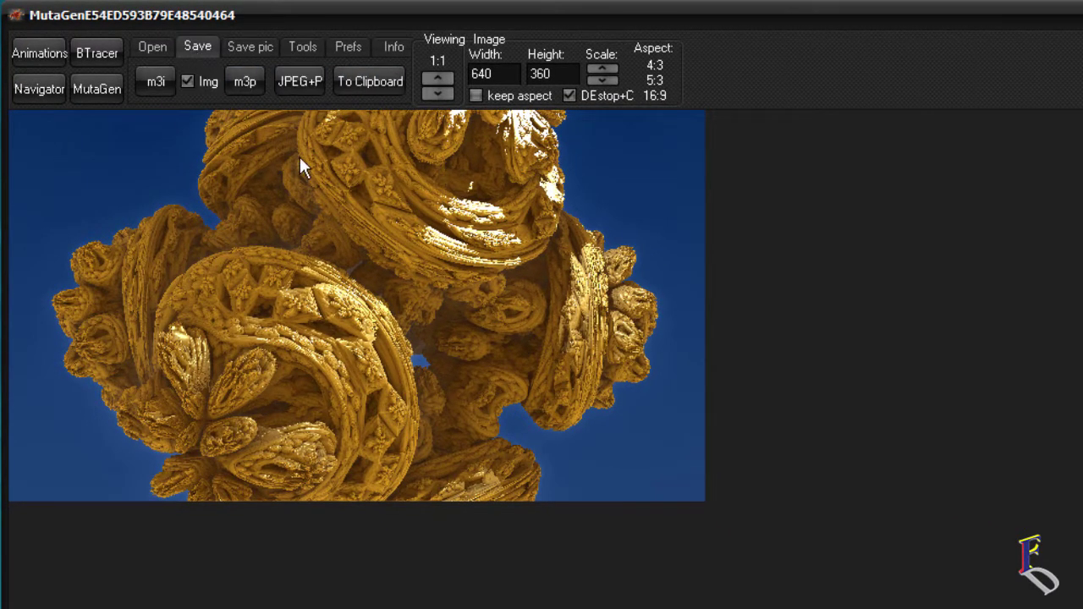
pyautogui.click(152, 48)
pyautogui.click(198, 49)
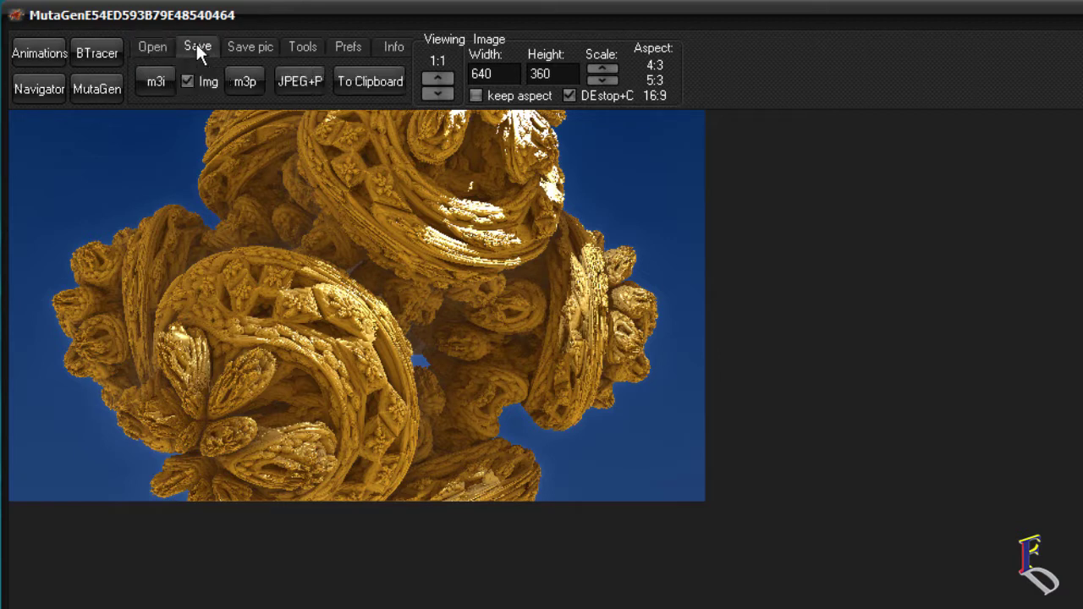
pyautogui.click(256, 48)
pyautogui.click(302, 48)
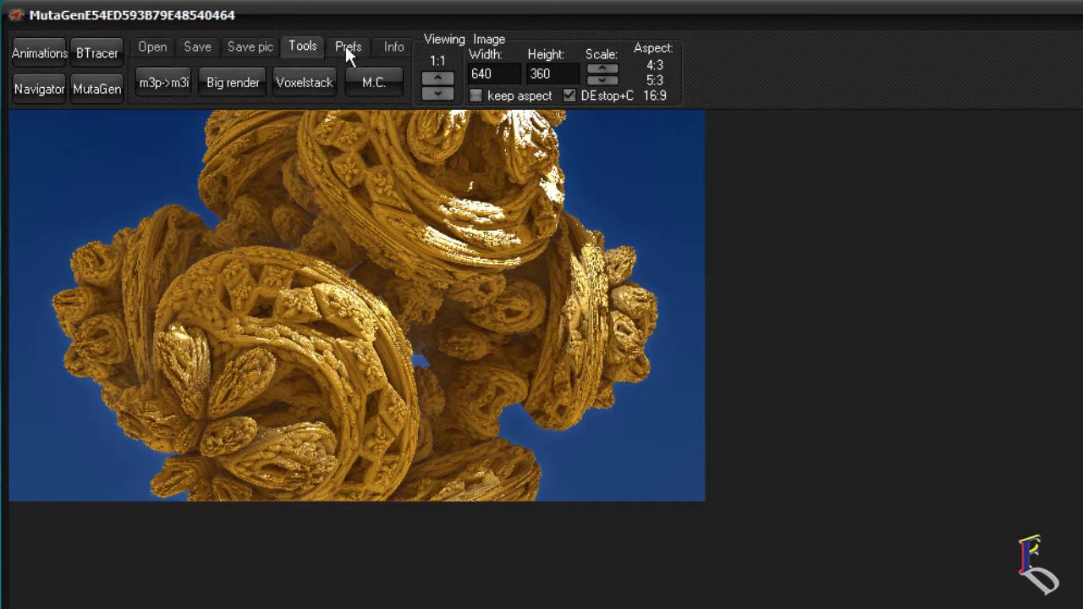
pyautogui.click(347, 47)
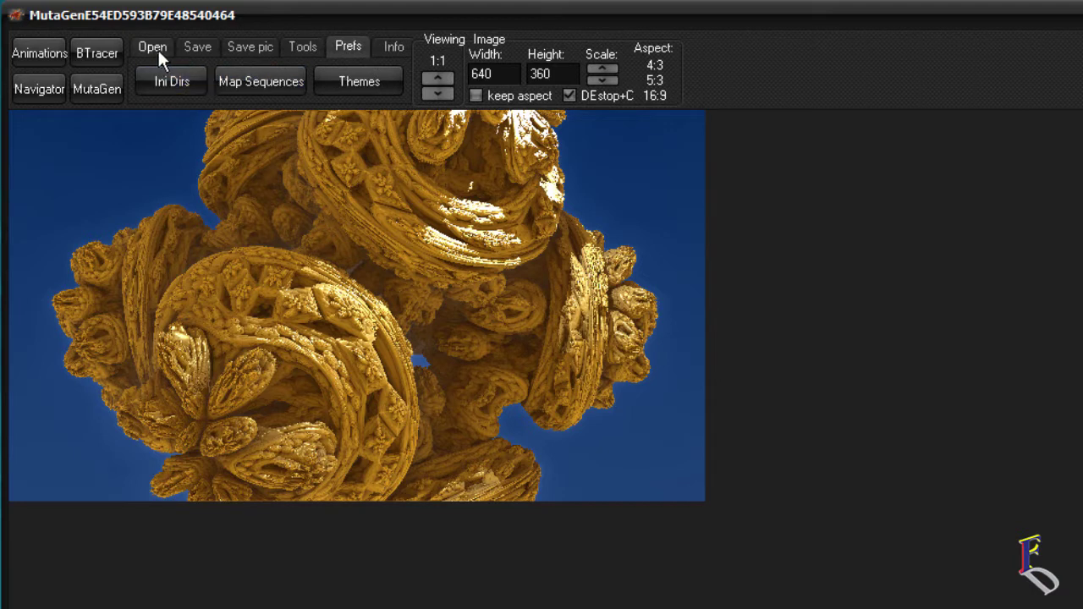
pyautogui.click(191, 48)
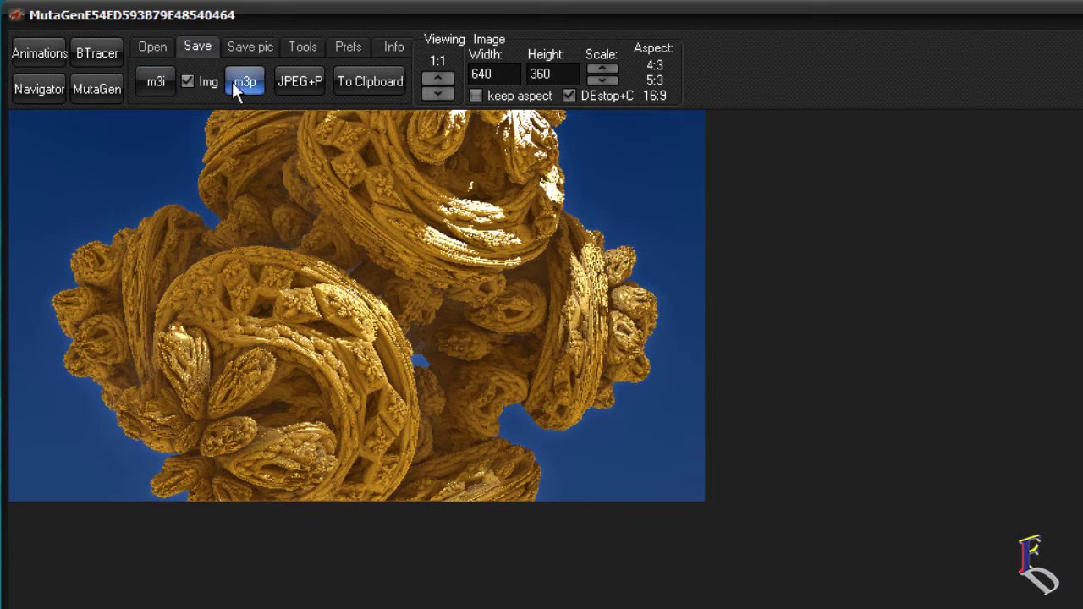
# Save the render as JPEG+P into M3Parameter > My Own Stuff
pyautogui.click(301, 82)
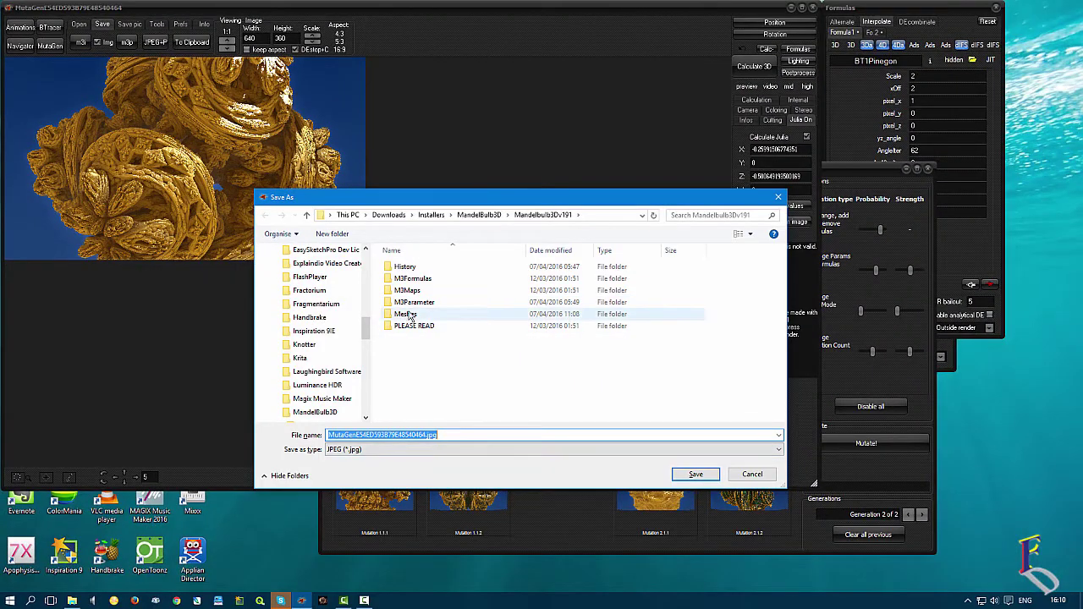
pyautogui.doubleClick(414, 302)
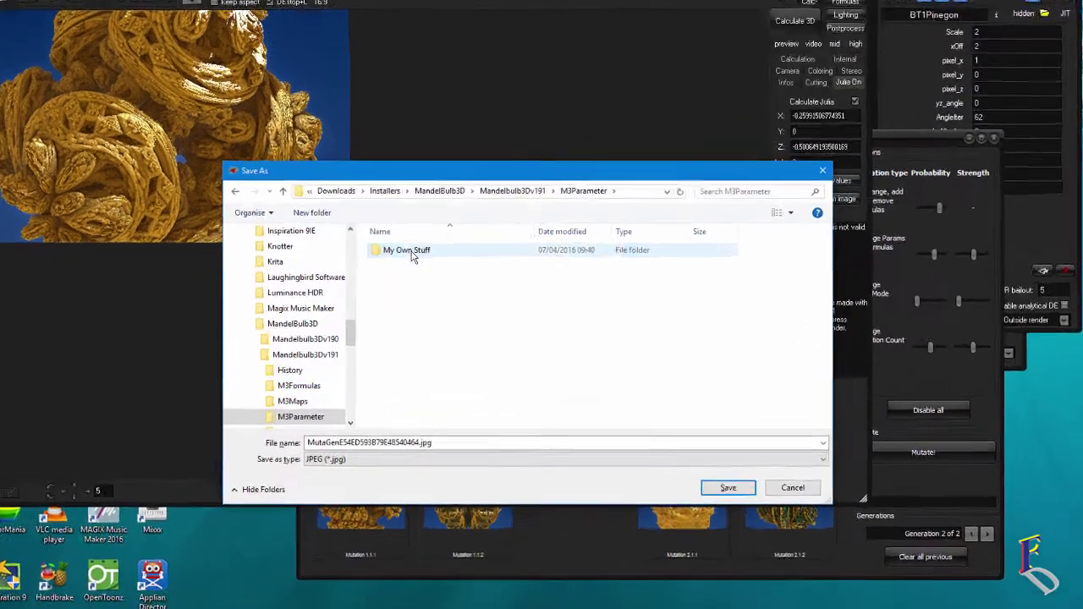
pyautogui.doubleClick(407, 247)
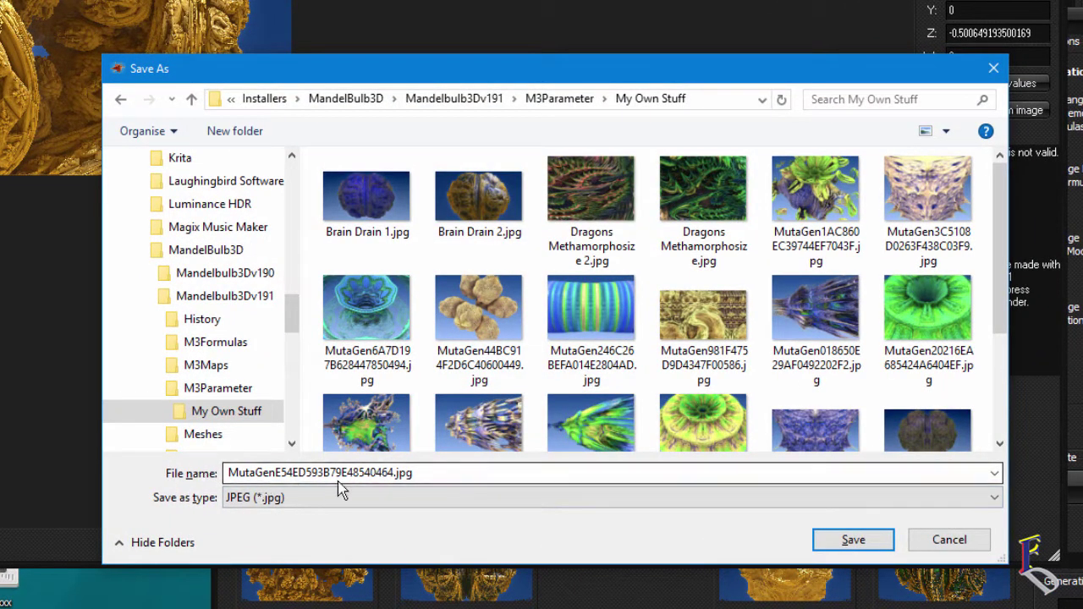
pyautogui.click(851, 542)
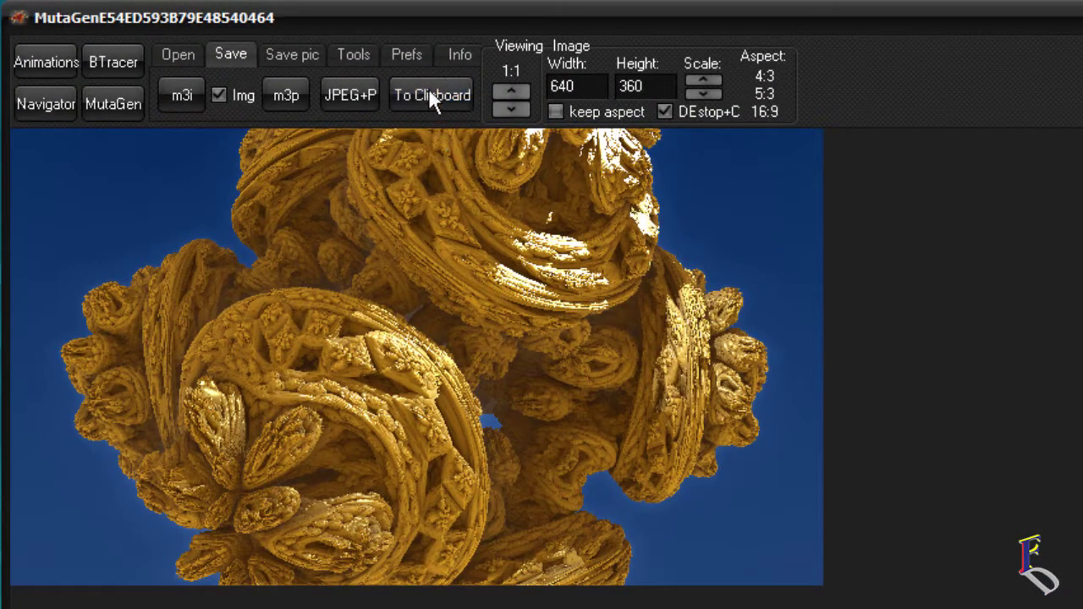
# Load Mutation 2.2.1 into the main editor and save its 640×360 render as JPEG+P
pyautogui.click(433, 98)
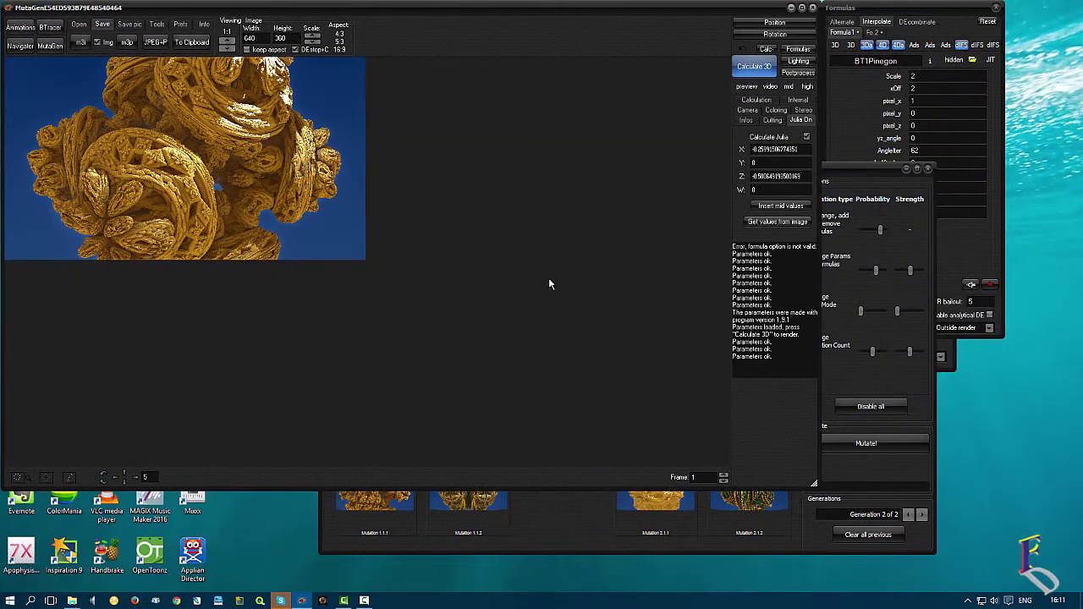
pyautogui.click(590, 544)
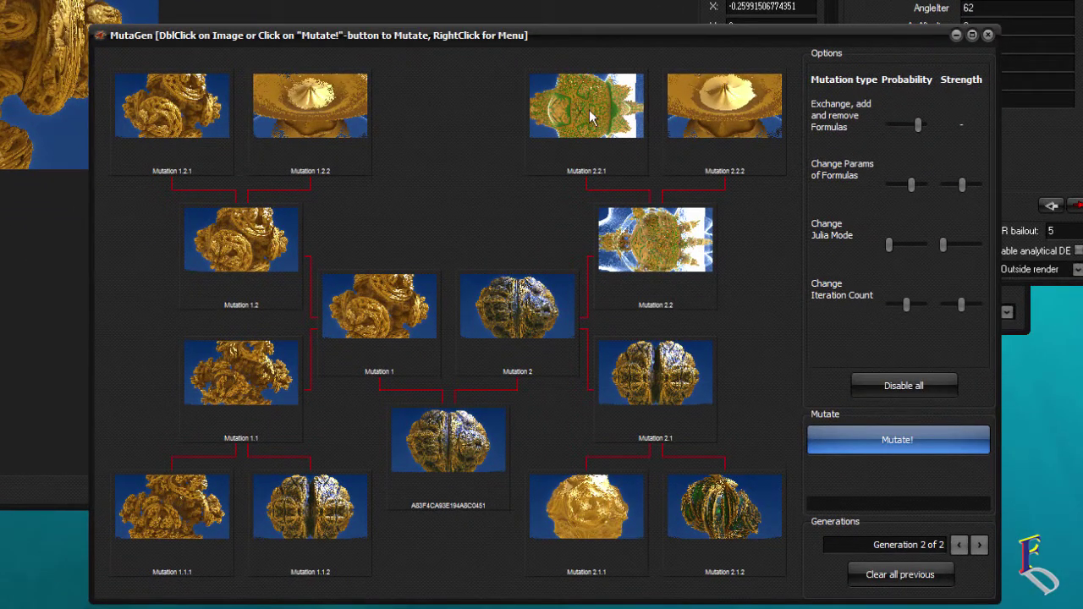
pyautogui.rightClick(590, 117)
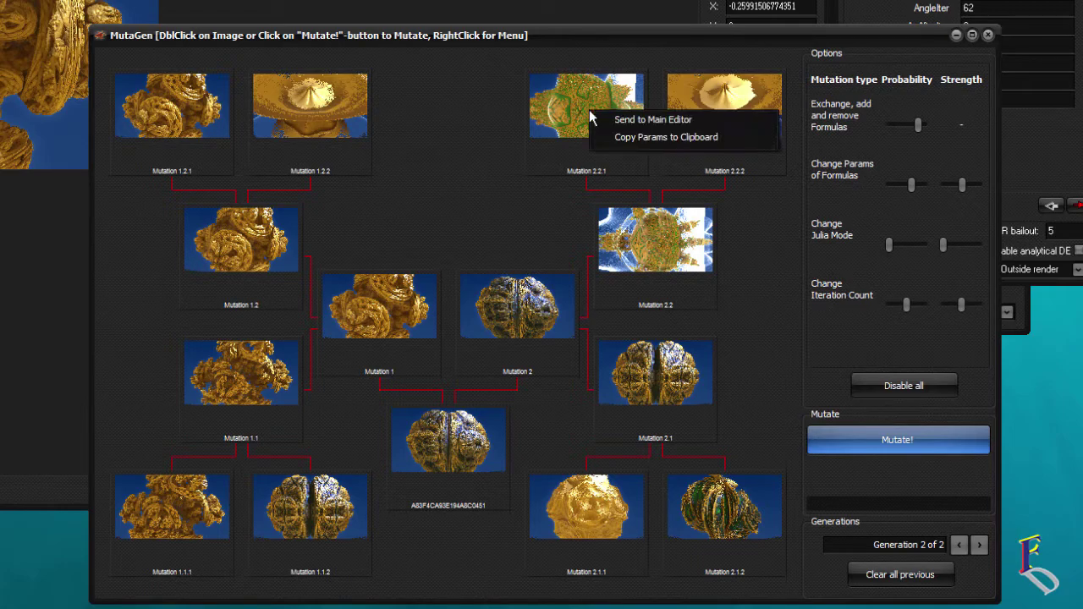
pyautogui.click(626, 116)
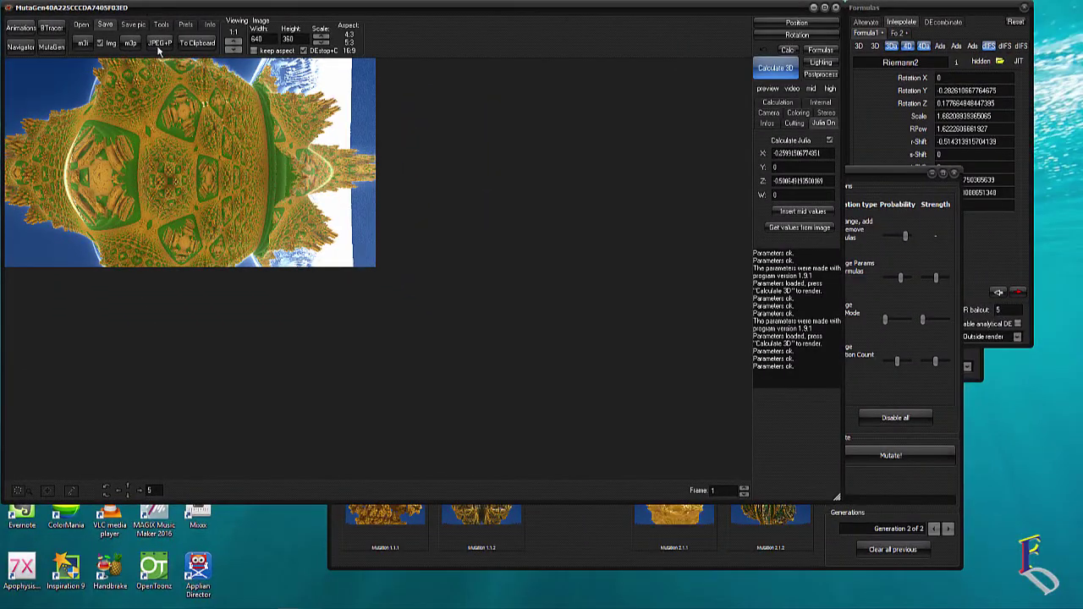
pyautogui.click(159, 45)
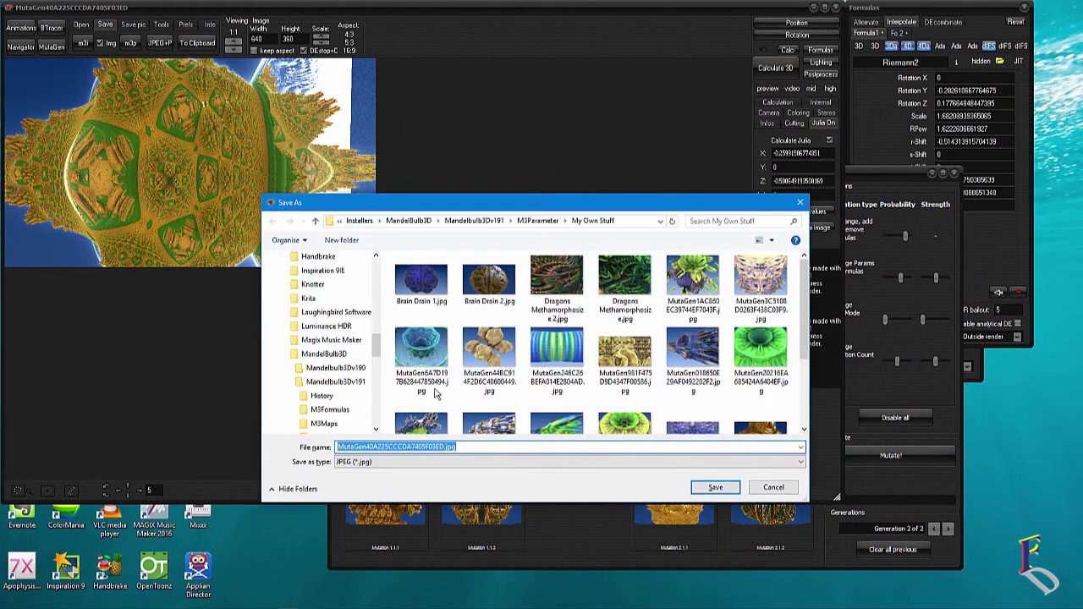
pyautogui.click(710, 489)
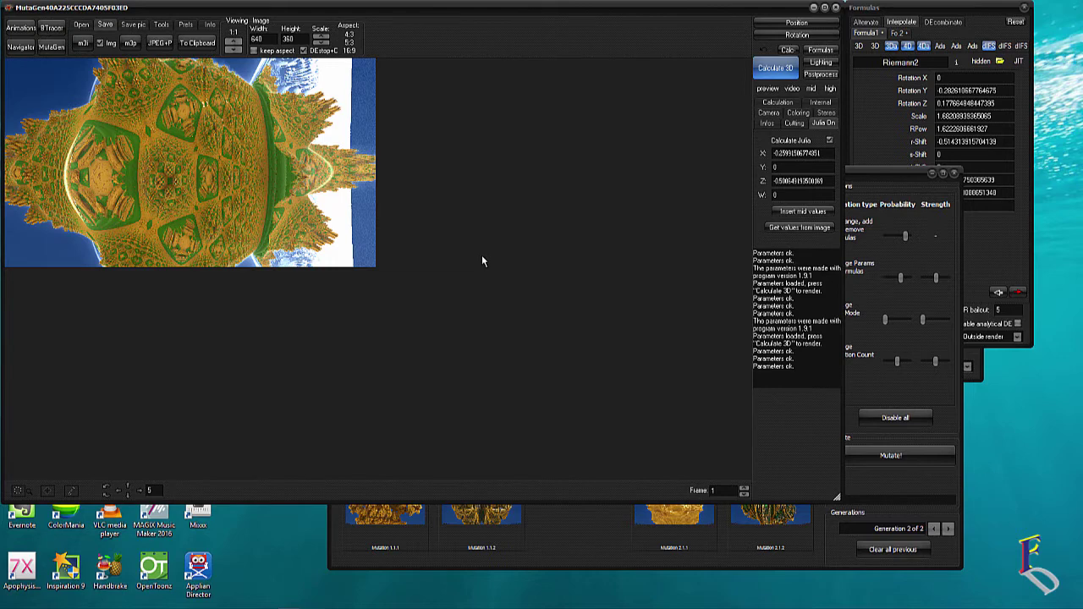
# Send Mutation 2.1.2 to the main editor, render at 1280×720, and save it as .m3p
pyautogui.click(602, 555)
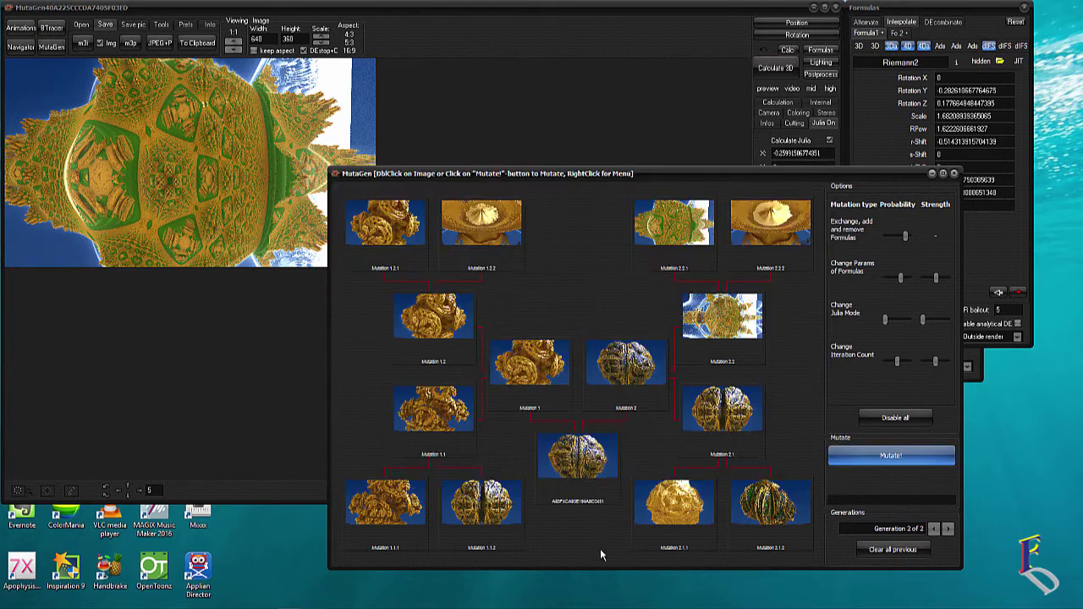
pyautogui.rightClick(772, 506)
pyautogui.click(786, 511)
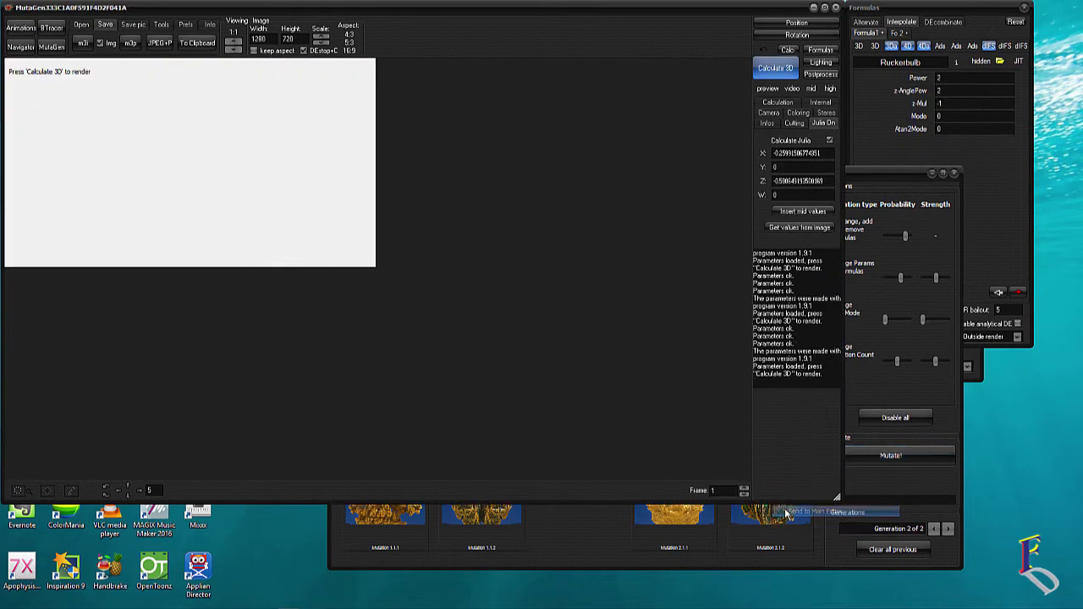
pyautogui.click(777, 73)
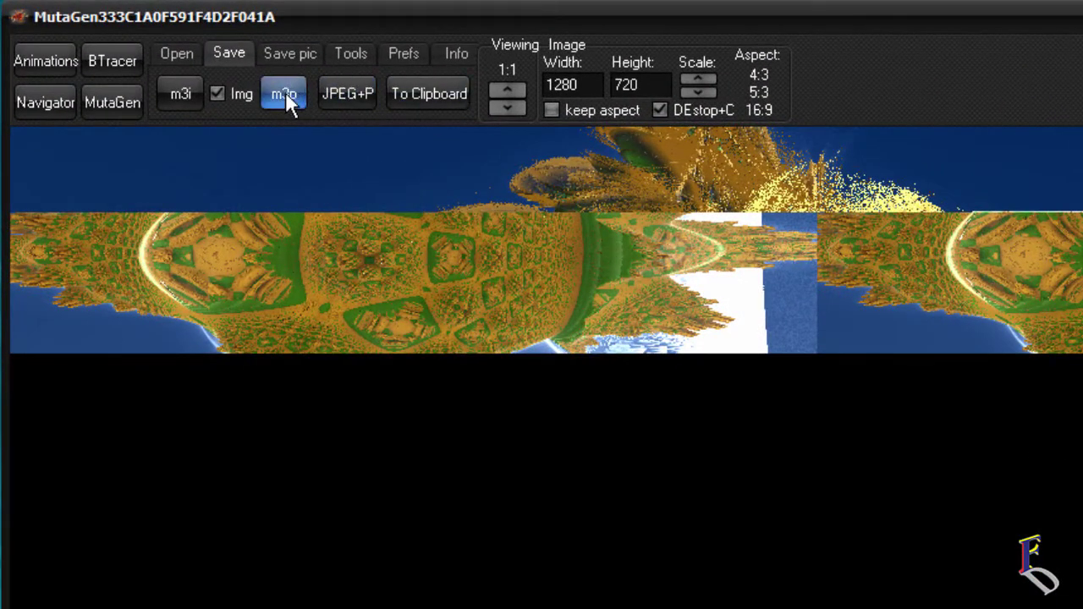
pyautogui.click(286, 91)
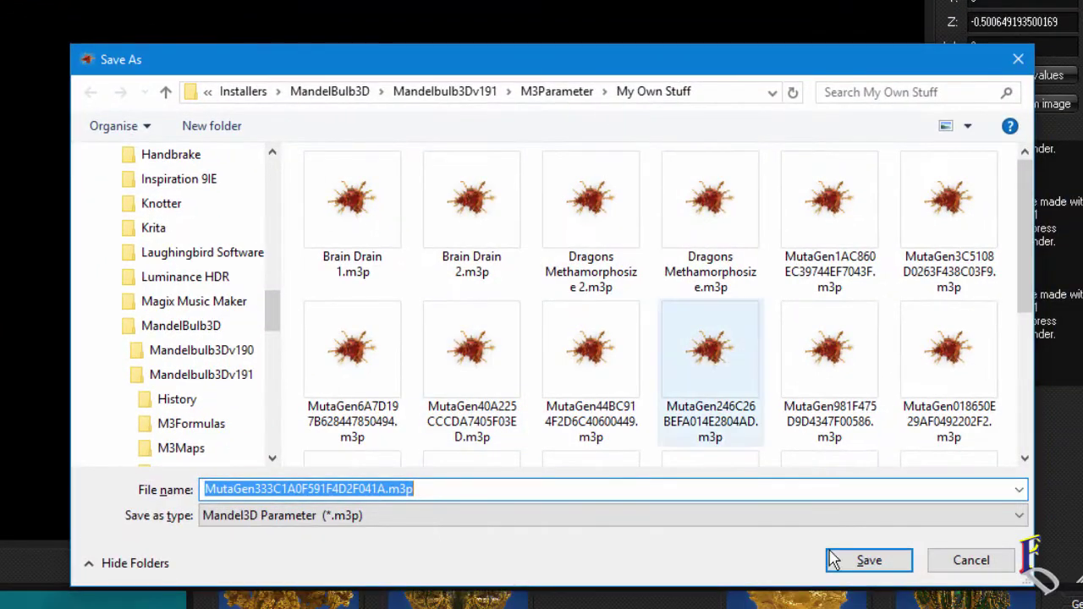
pyautogui.click(895, 568)
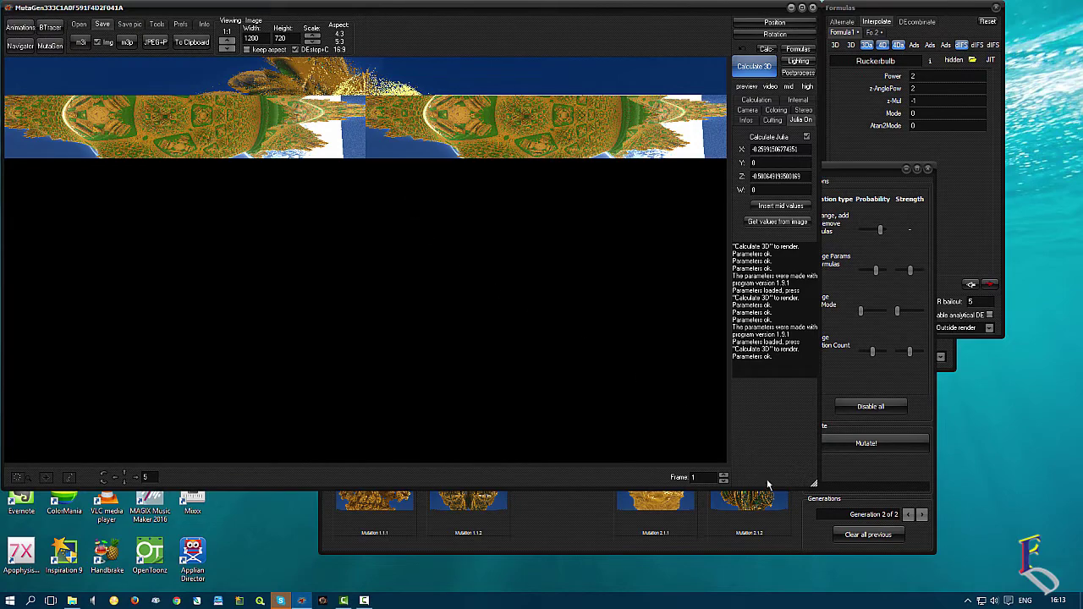
# Breed a third generation from Mutation 1.2.1, then load its Mutation 1.1.2 into the main editor
pyautogui.click(668, 542)
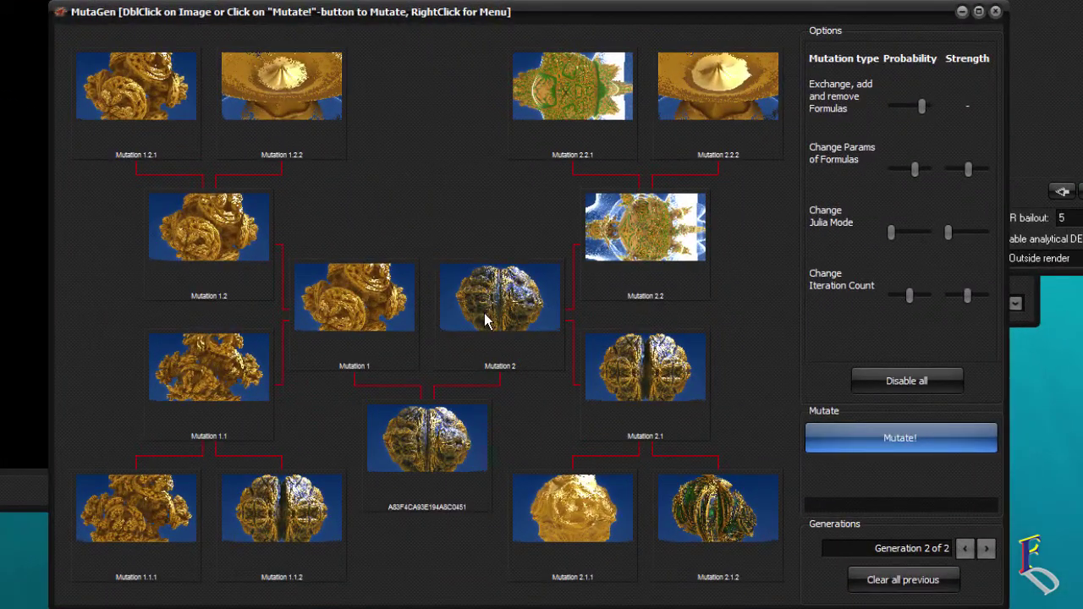
pyautogui.doubleClick(153, 95)
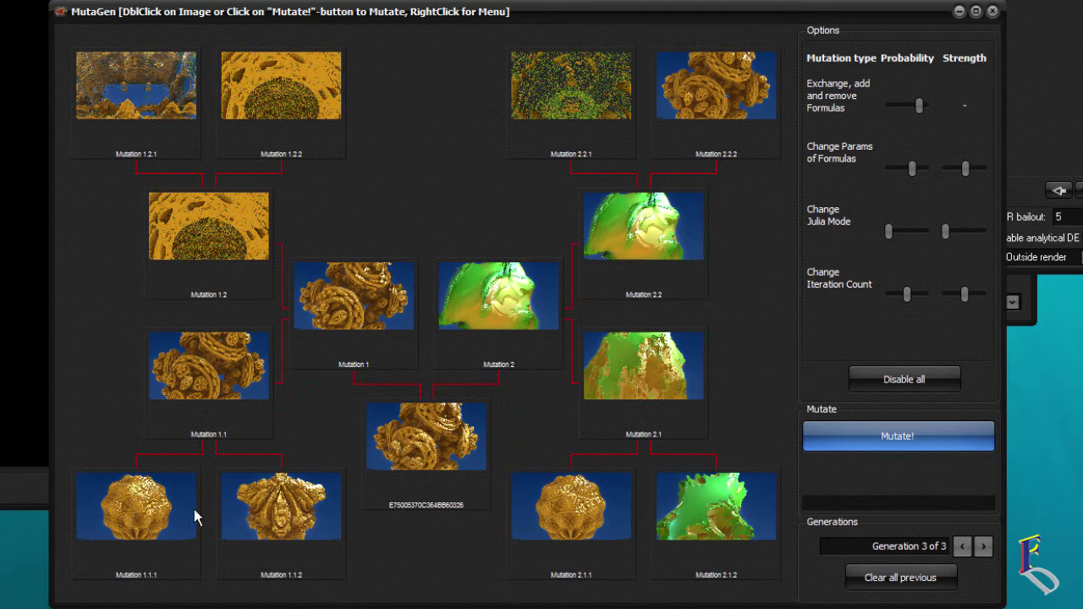
pyautogui.rightClick(284, 506)
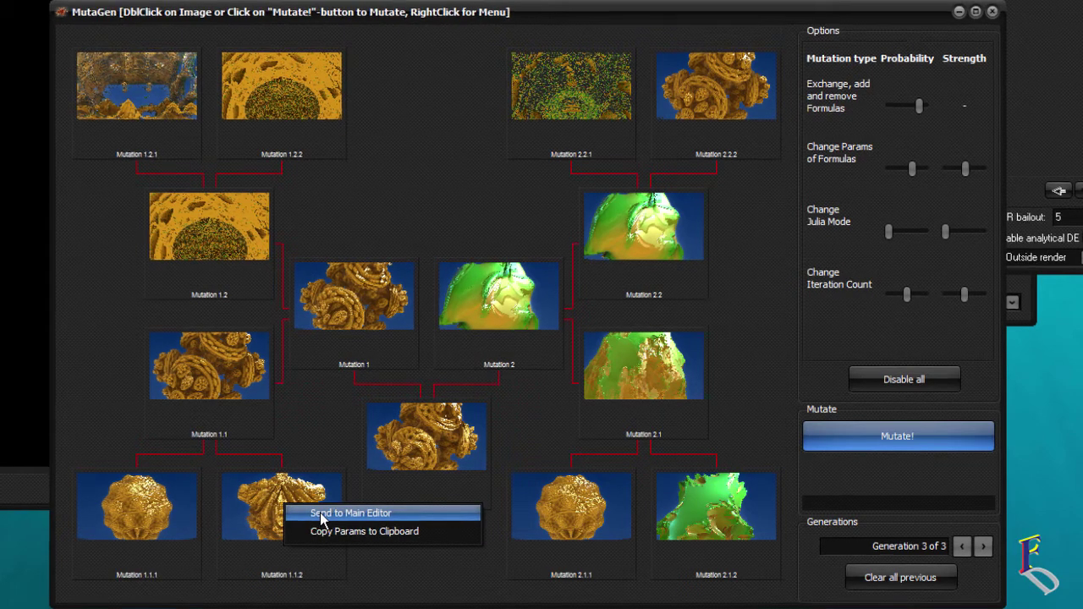
pyautogui.click(322, 513)
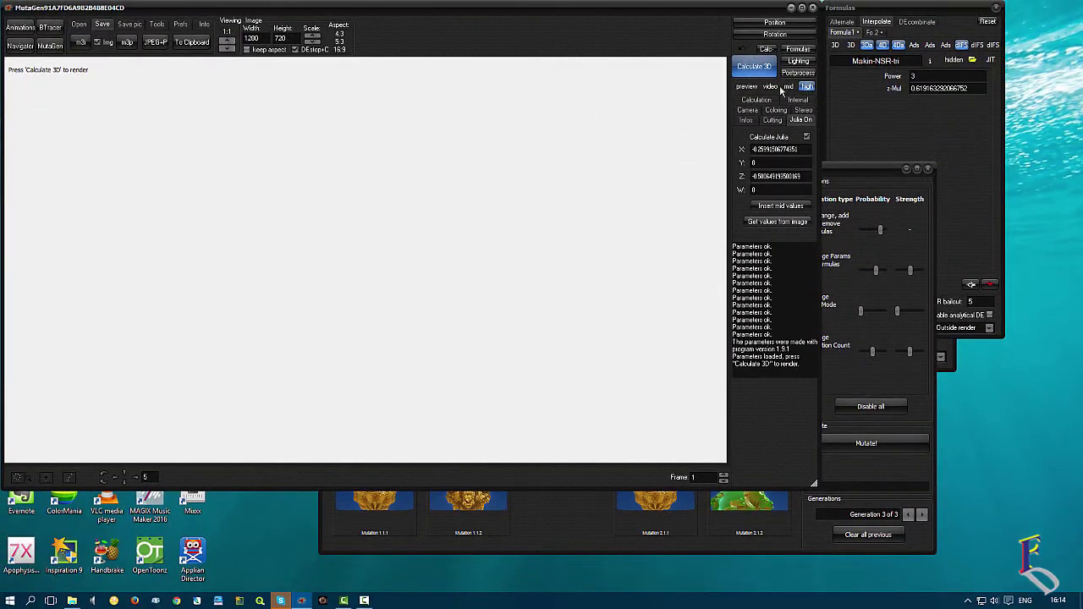
# Start rendering Mutation 1.1.2 and open the Navigator, moving its window up and right
pyautogui.click(745, 68)
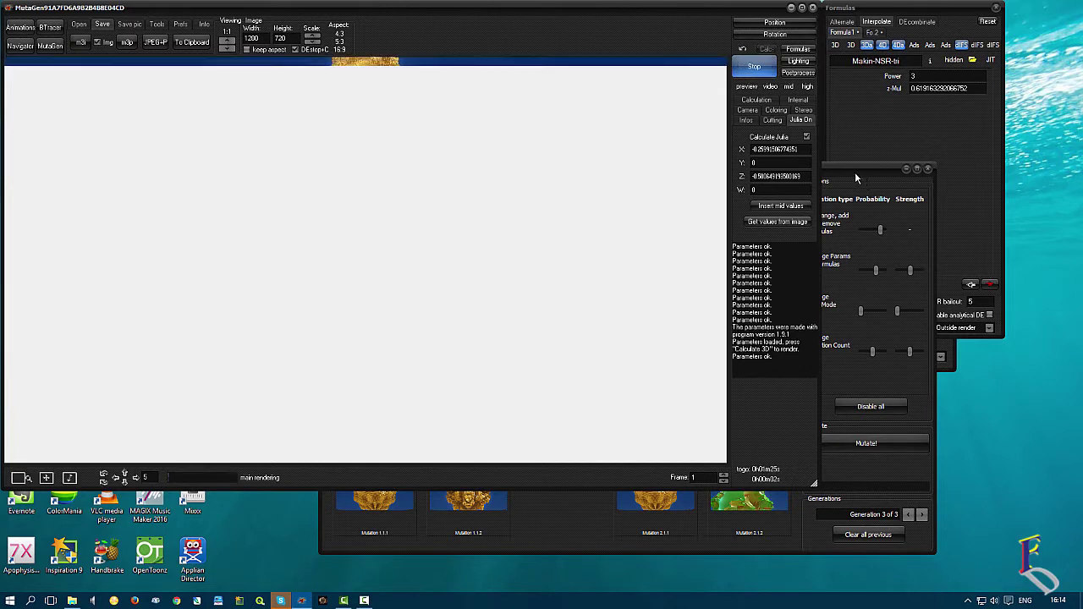
pyautogui.click(20, 47)
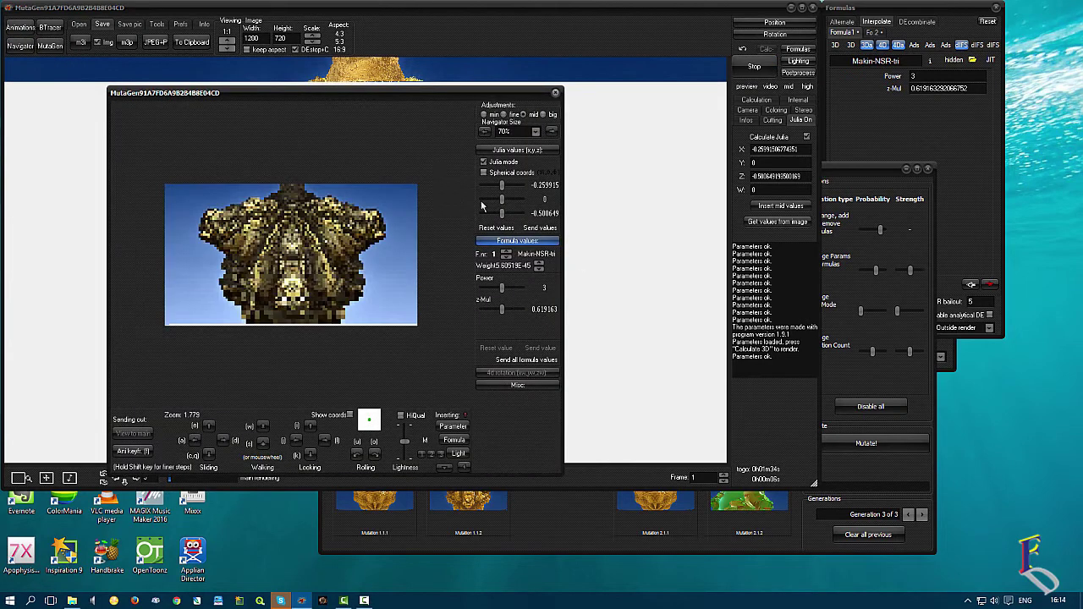
pyautogui.moveTo(402, 93); pyautogui.dragTo(537, 79)
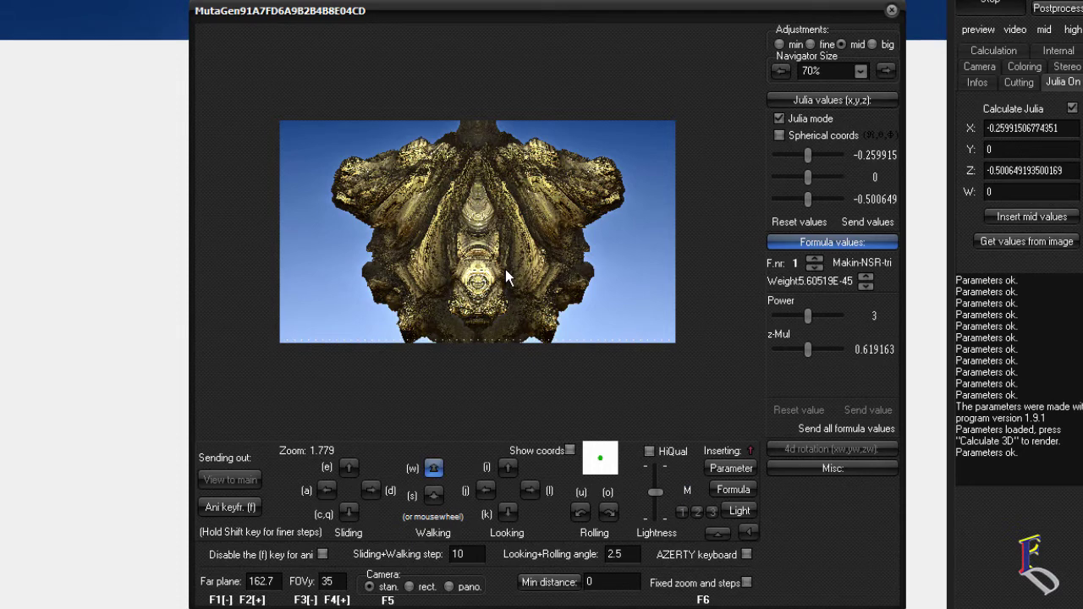
# Try the W and I keys, then set the Navigator to single-click navigation mode
pyautogui.press('w')
pyautogui.press('w')
pyautogui.press('i')
pyautogui.press('i')
pyautogui.press('i')
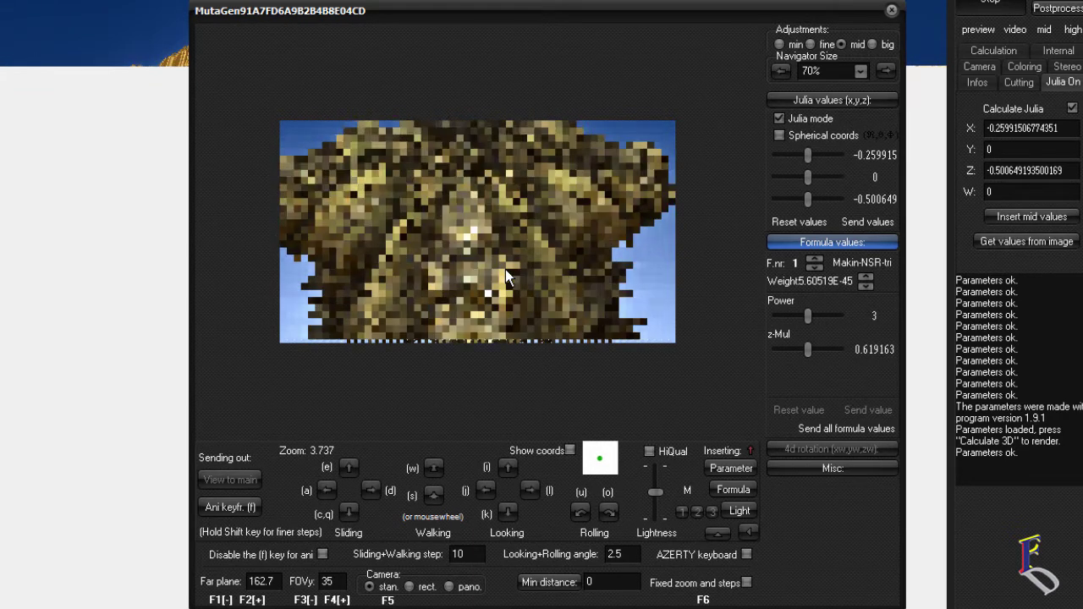
pyautogui.rightClick(505, 269)
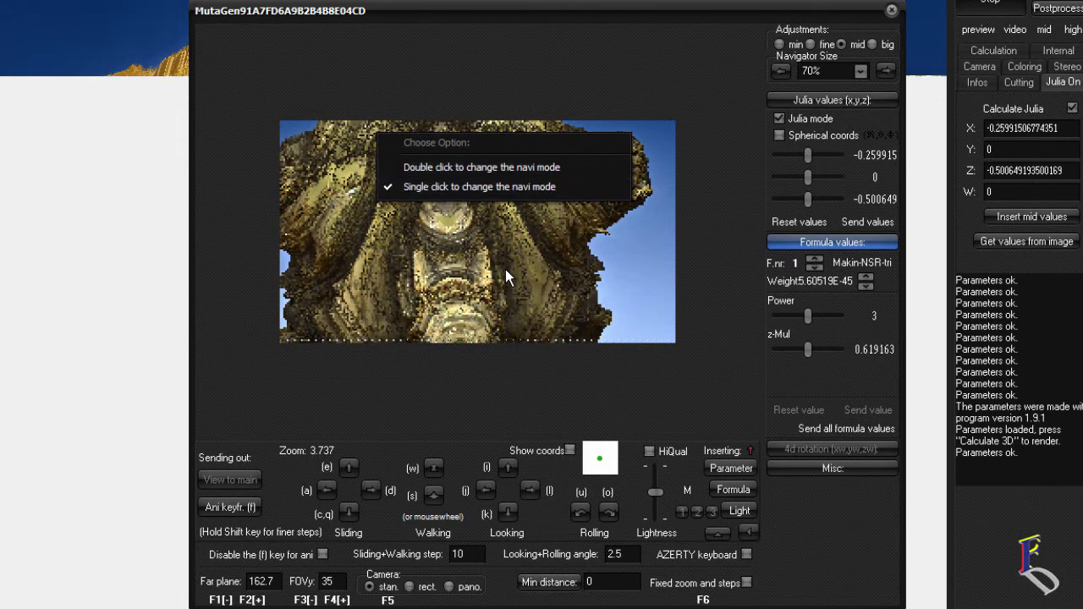
pyautogui.press('Up')
pyautogui.press('Down')
pyautogui.press('Return')
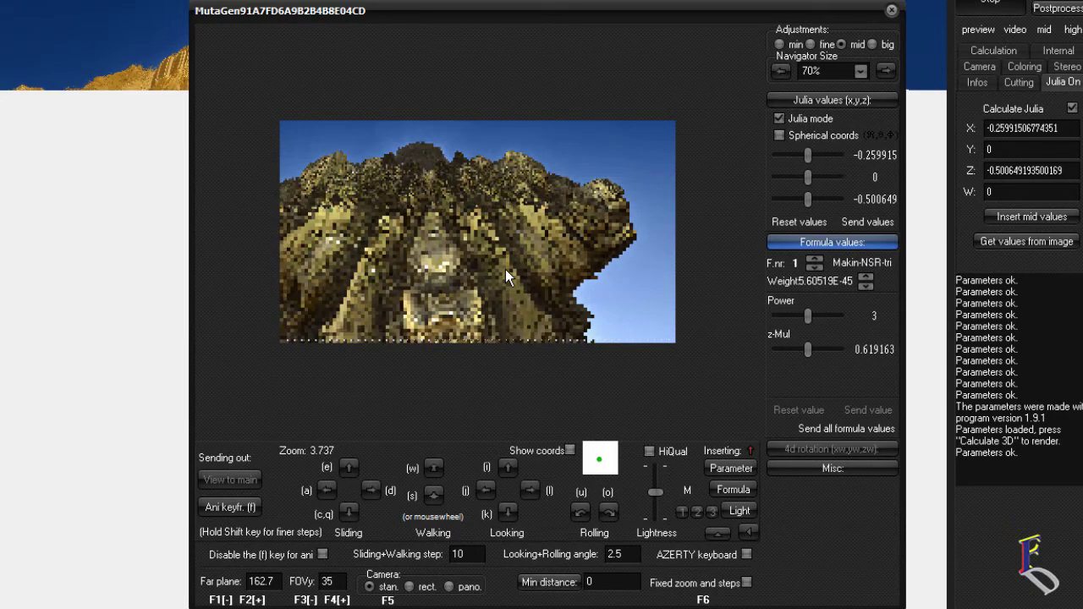
# Walk the camera forward with the mouse wheel into the golden arched tunnel
pyautogui.scroll(1, 506, 277)
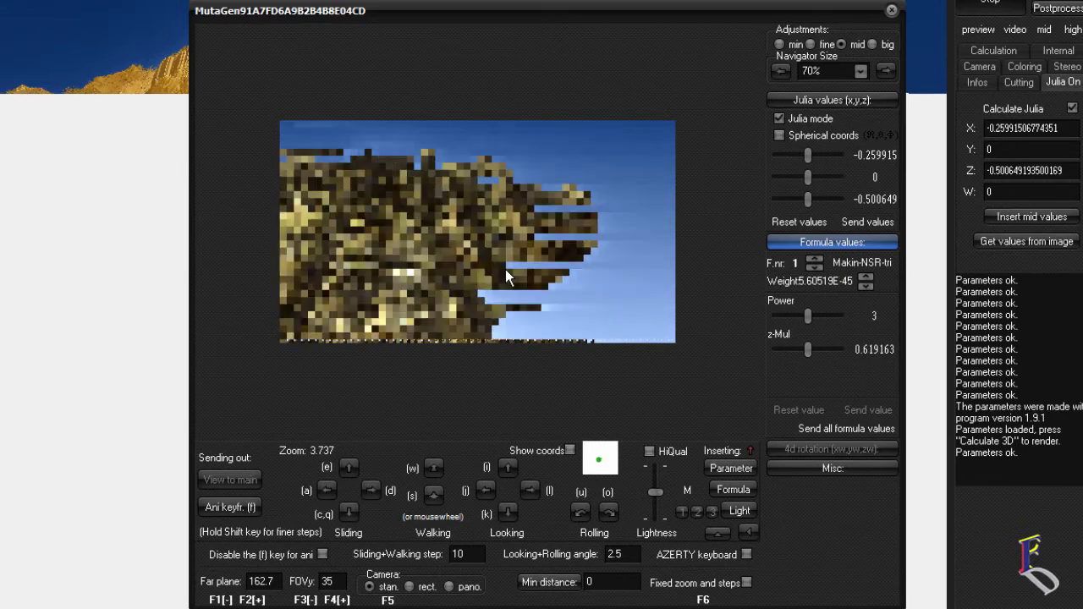
pyautogui.scroll(1, 506, 277)
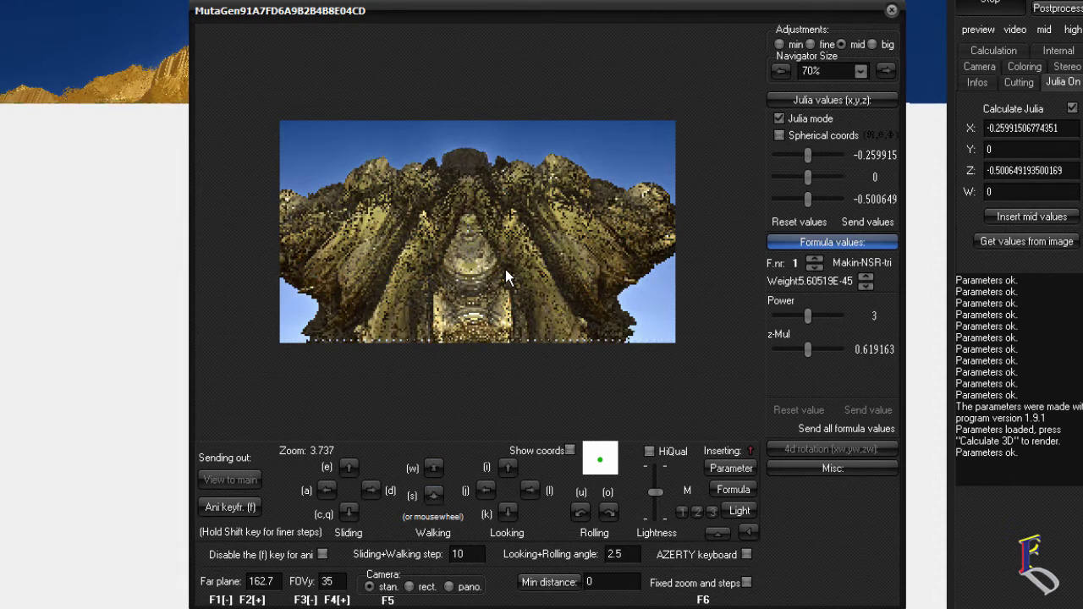
pyautogui.scroll(2, 506, 276)
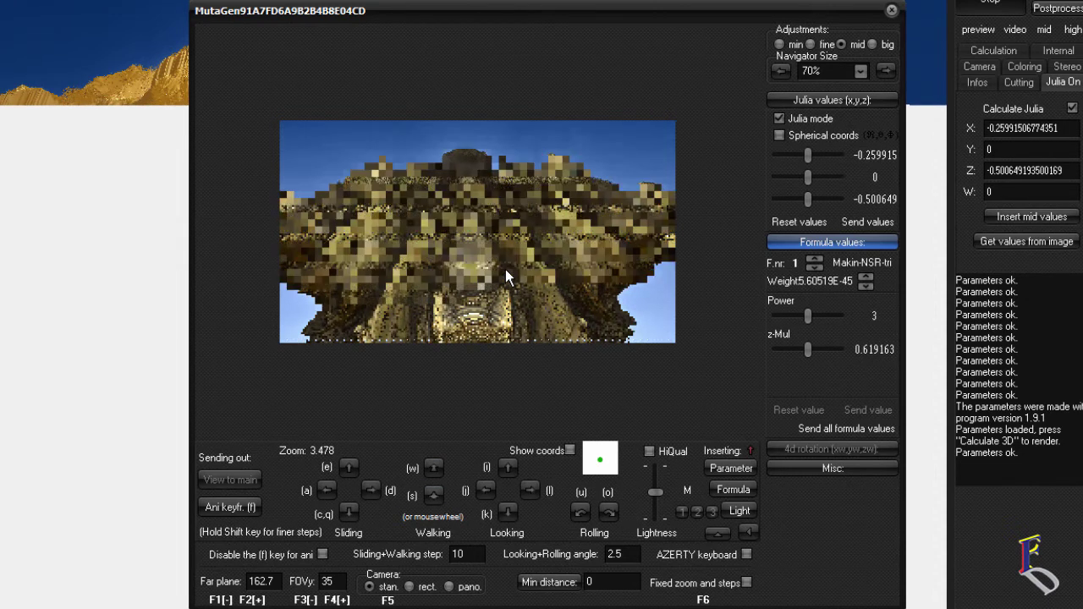
pyautogui.scroll(3, 506, 277)
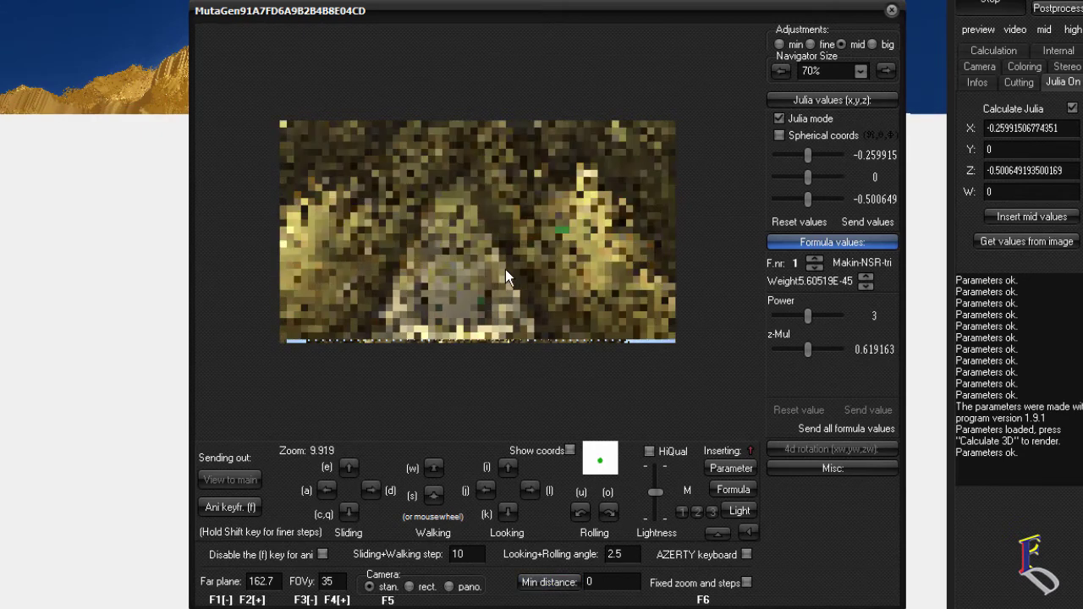
pyautogui.scroll(1, 506, 277)
pyautogui.scroll(1, 506, 277)
pyautogui.scroll(1, 506, 277)
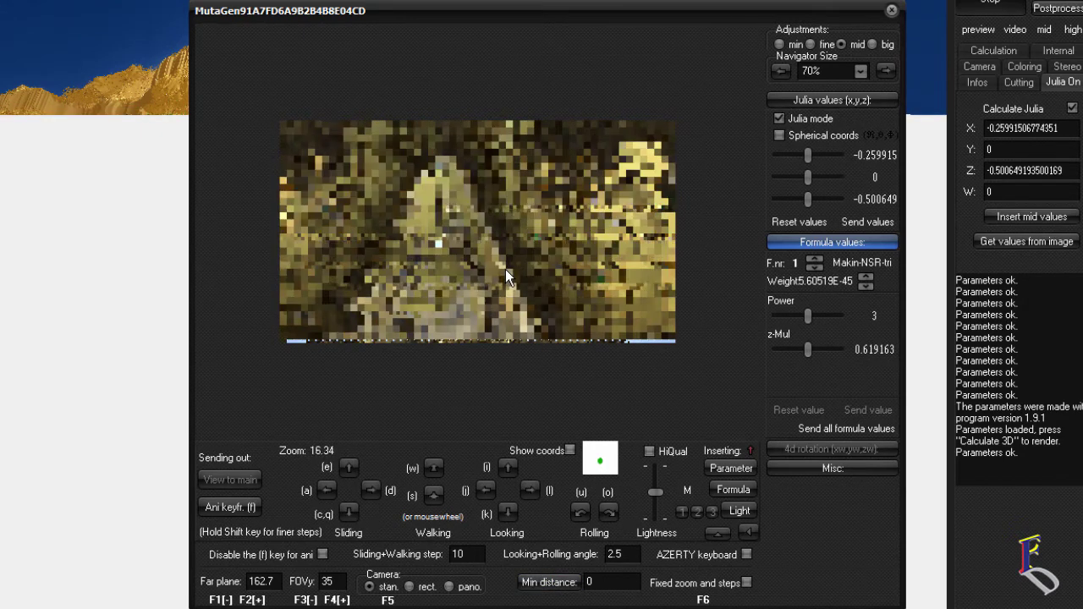
pyautogui.scroll(1, 506, 277)
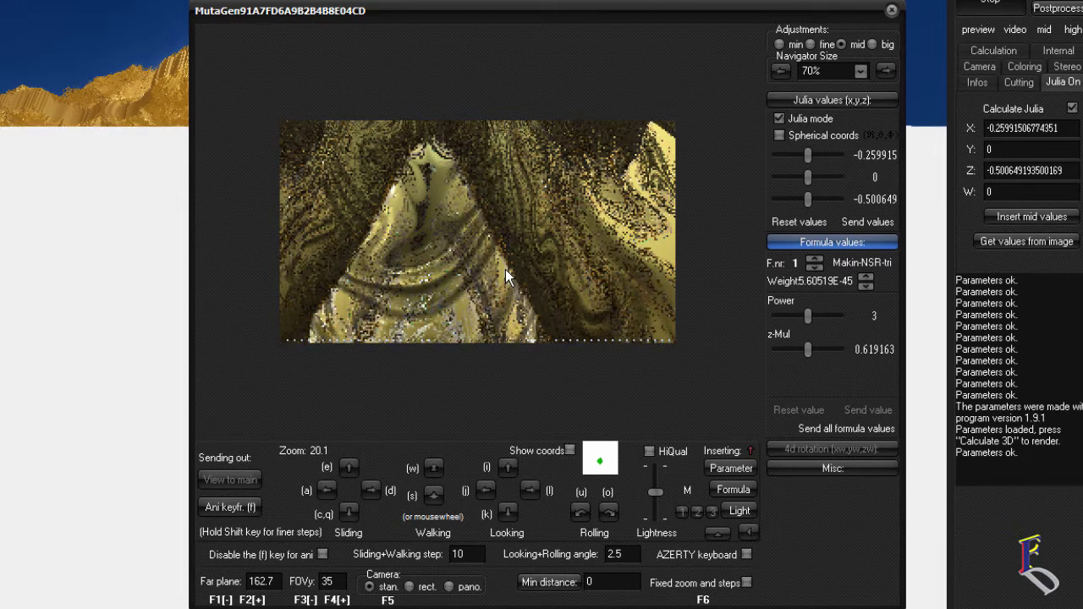
pyautogui.scroll(1, 506, 275)
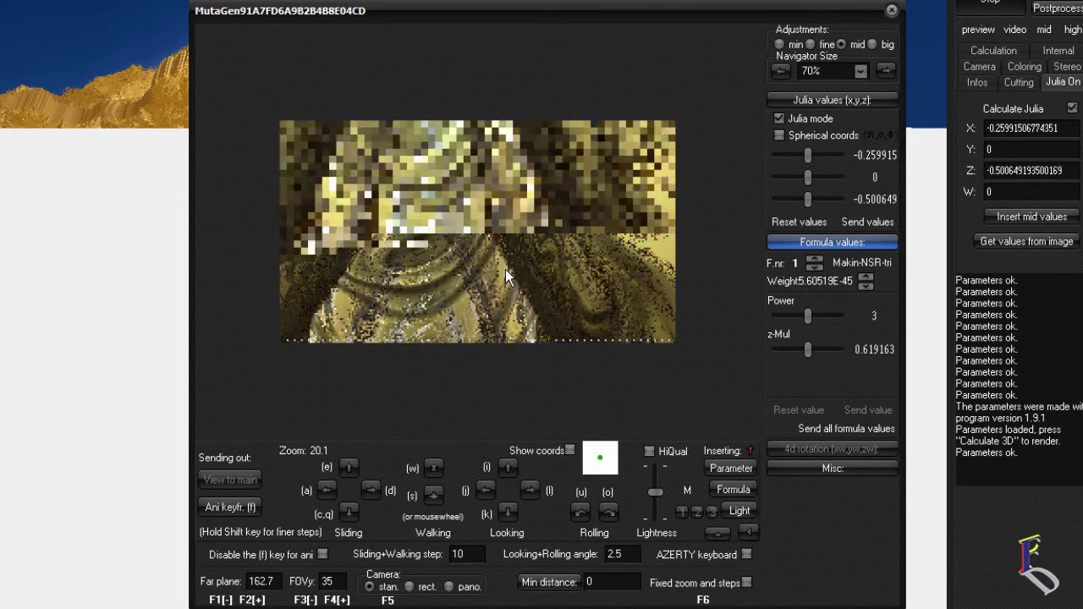
pyautogui.scroll(4, 507, 275)
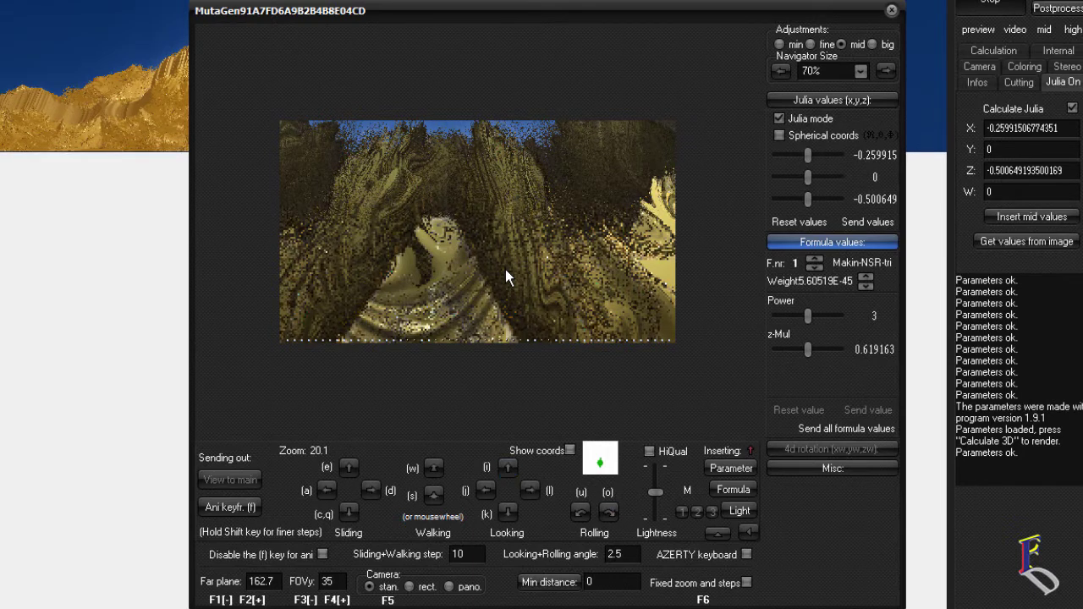
# Slide the Navigator camera up, roll it right and turn on HiQual preview
pyautogui.press('e')
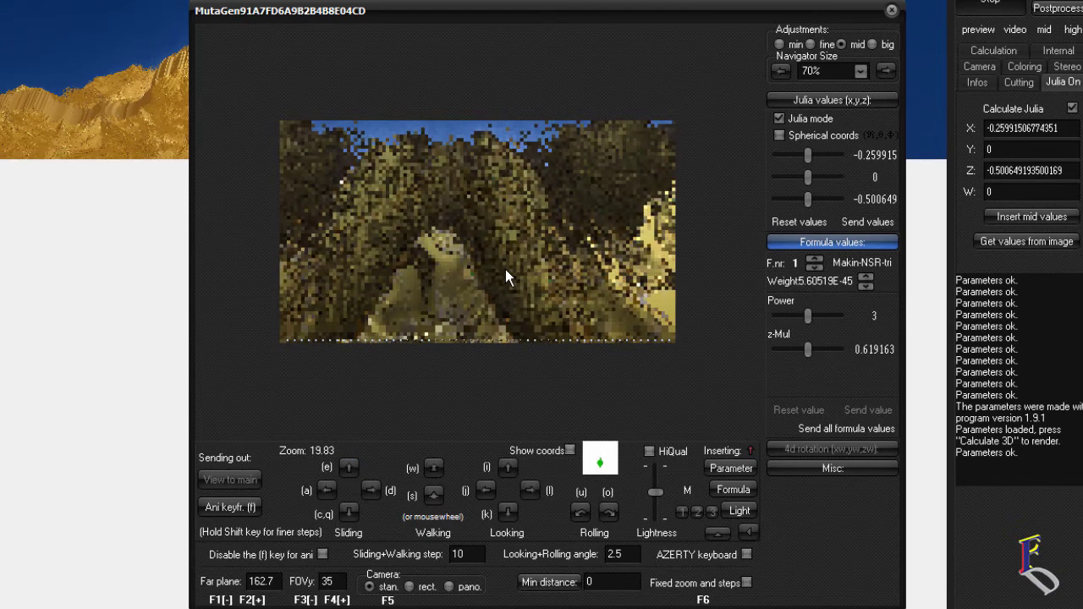
pyautogui.press('o')
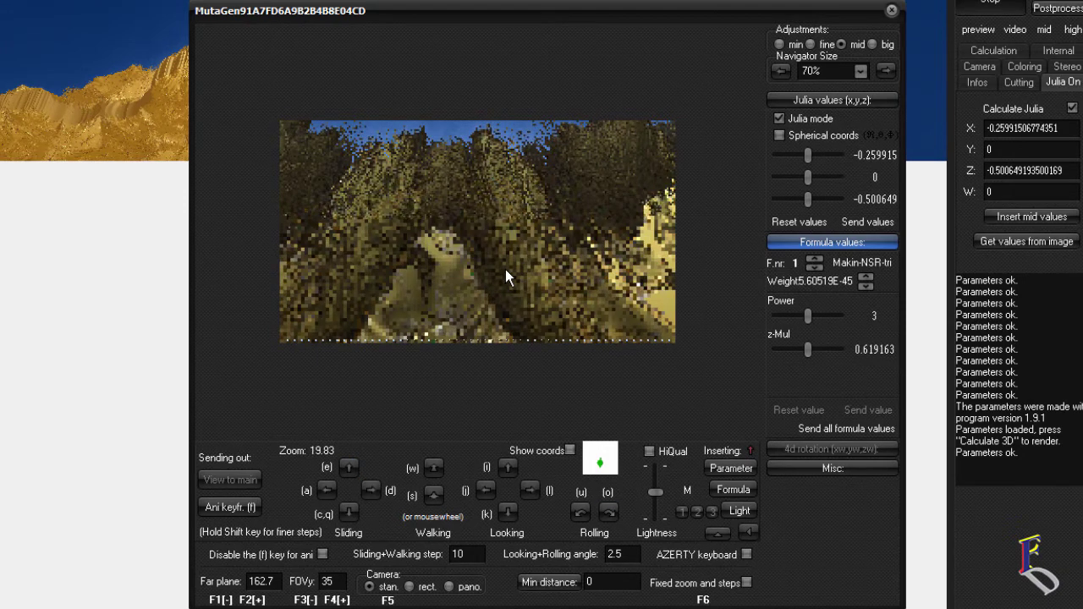
pyautogui.press('h')
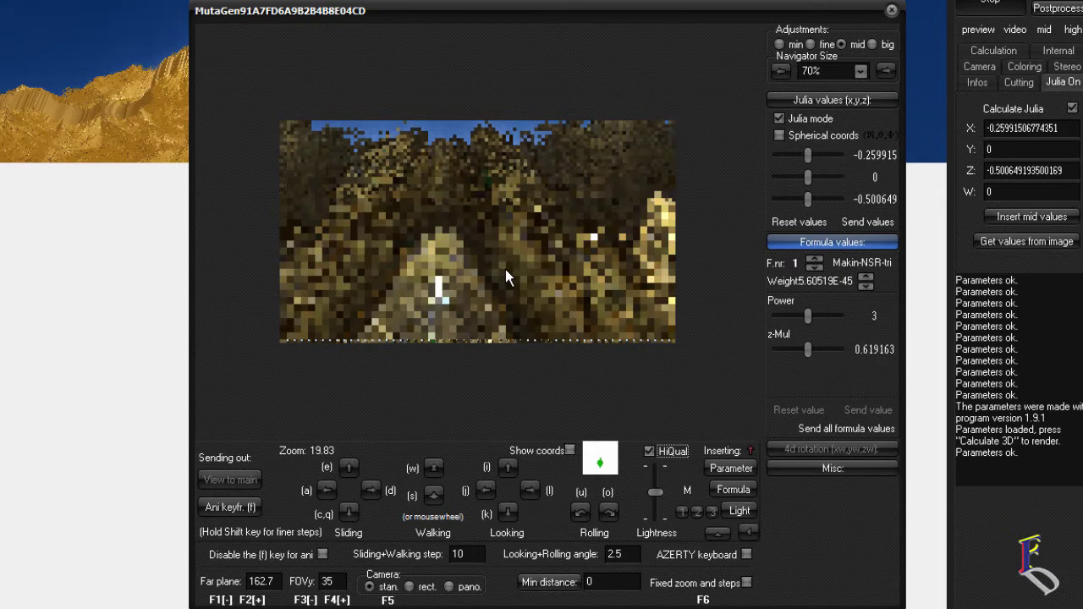
# Raise the Navigator's Lightness slider to brighten the tunnel preview
pyautogui.press('Tab')
pyautogui.press('Up')
pyautogui.press('Up')
pyautogui.press('Down')
pyautogui.press('Down')
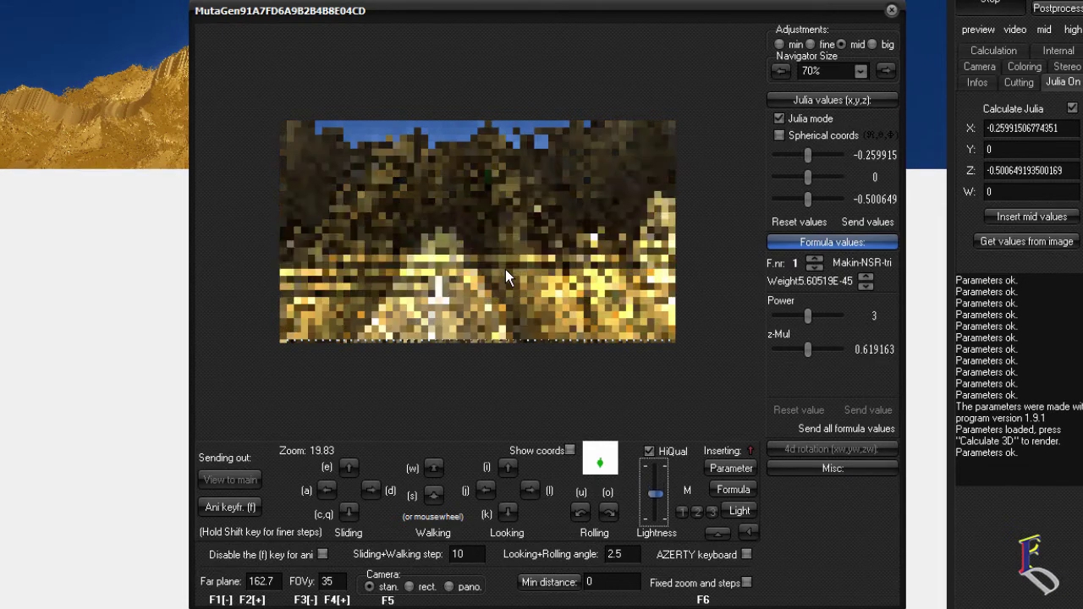
pyautogui.press('Up')
pyautogui.press('Up')
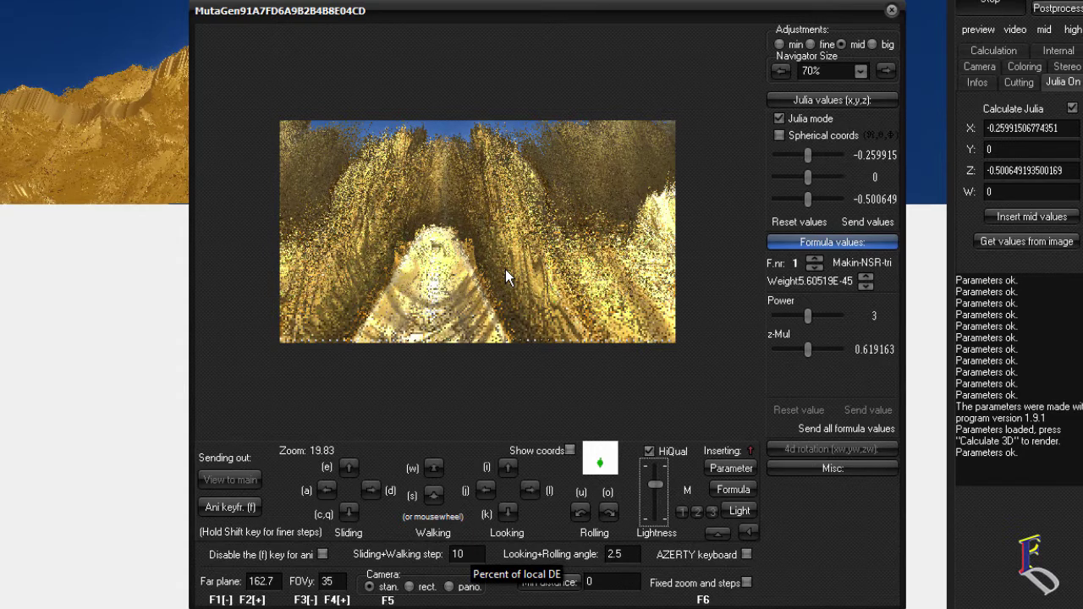
# Try 2.5 as the Sliding+Walking step, dismiss the integer error, and set it to 2
pyautogui.press('Tab')
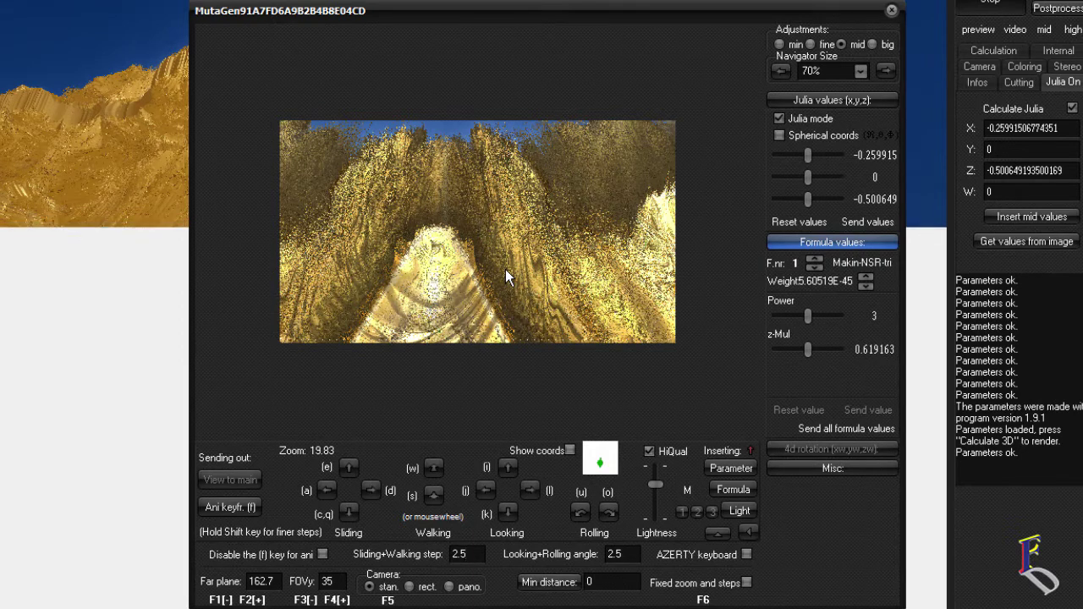
pyautogui.press('j')
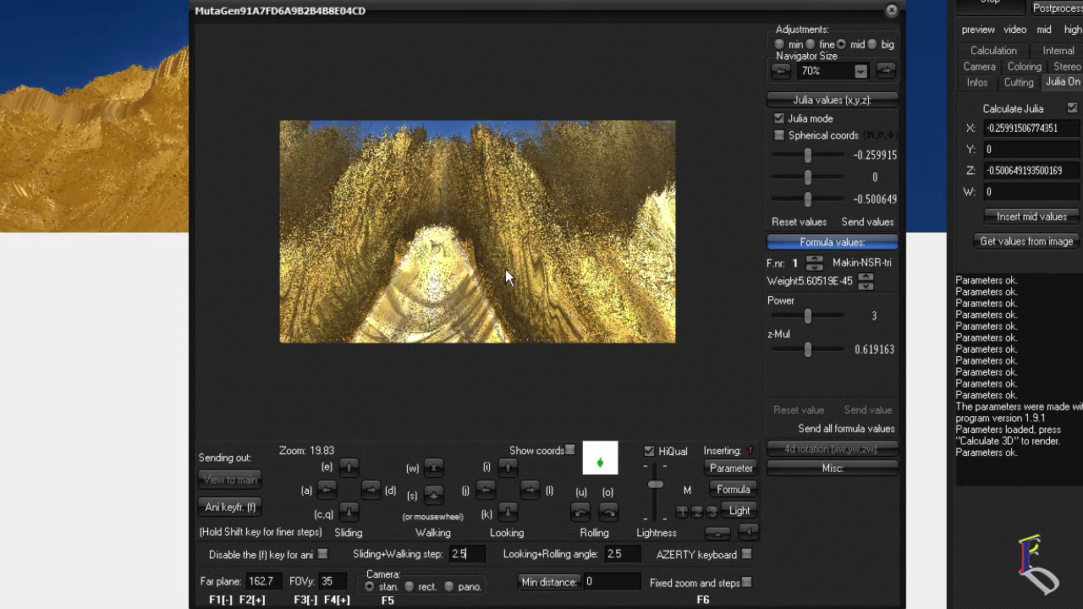
pyautogui.press('s')
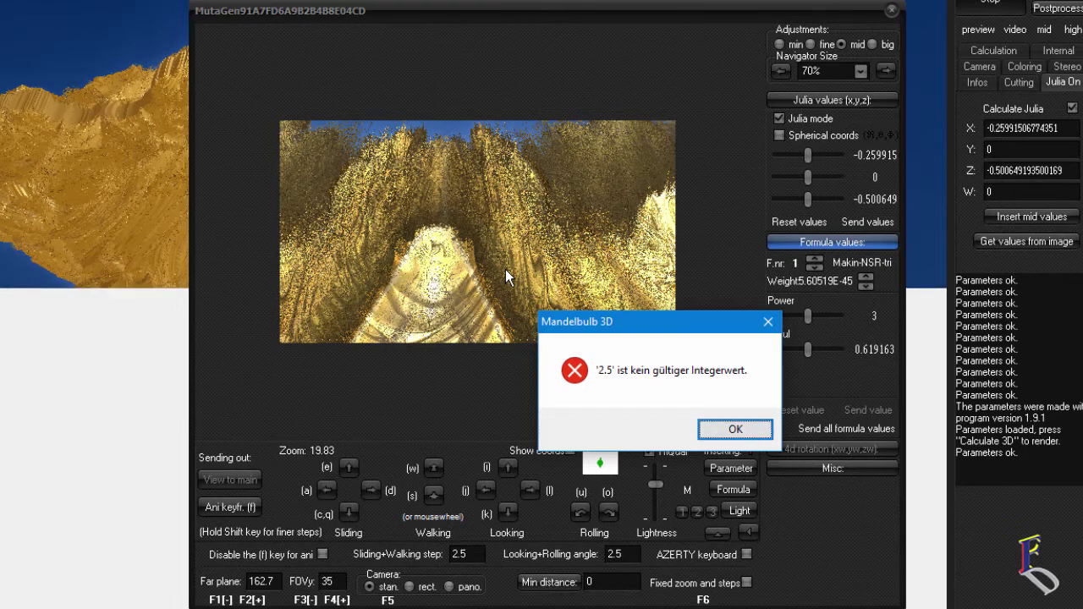
pyautogui.press('Return')
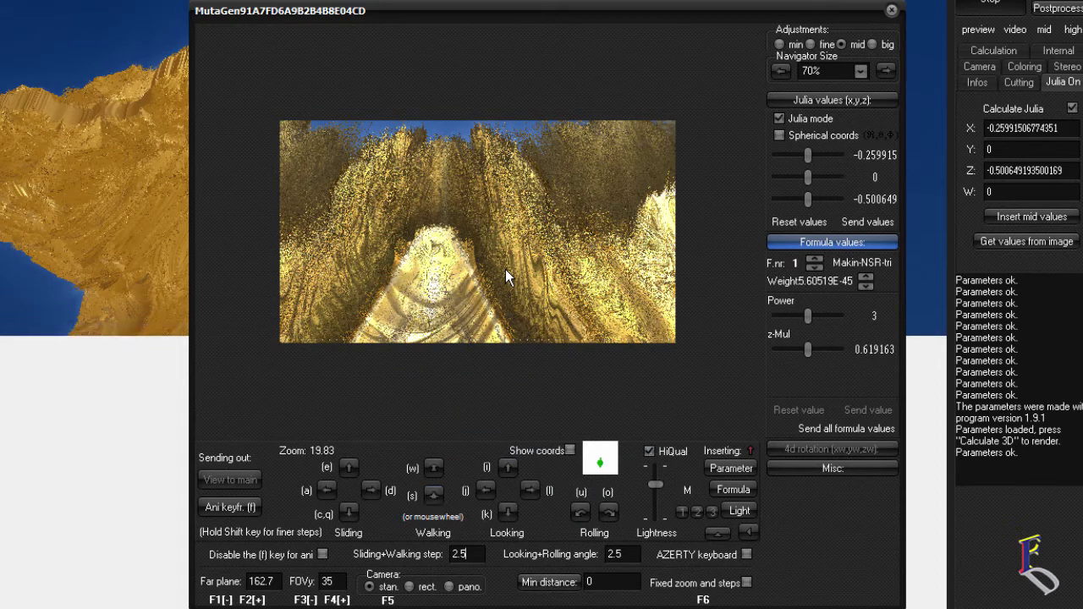
pyautogui.press('BackSpace')
pyautogui.press('BackSpace')
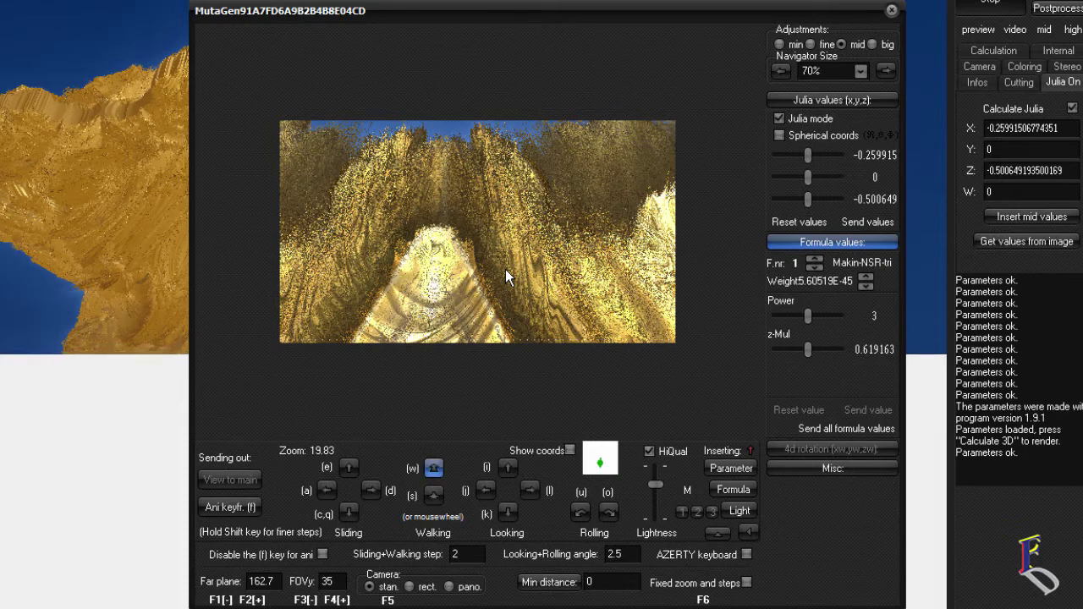
# Walk forward, then roll left and back right to frame the golden ridge against the sky
pyautogui.press('w')
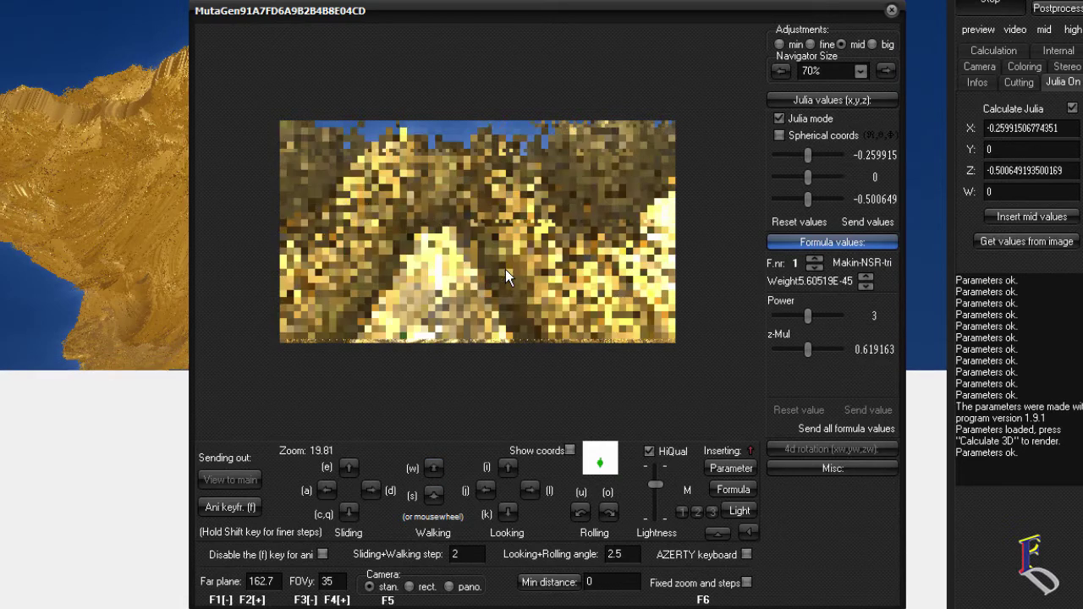
pyautogui.press('u')
pyautogui.press('u')
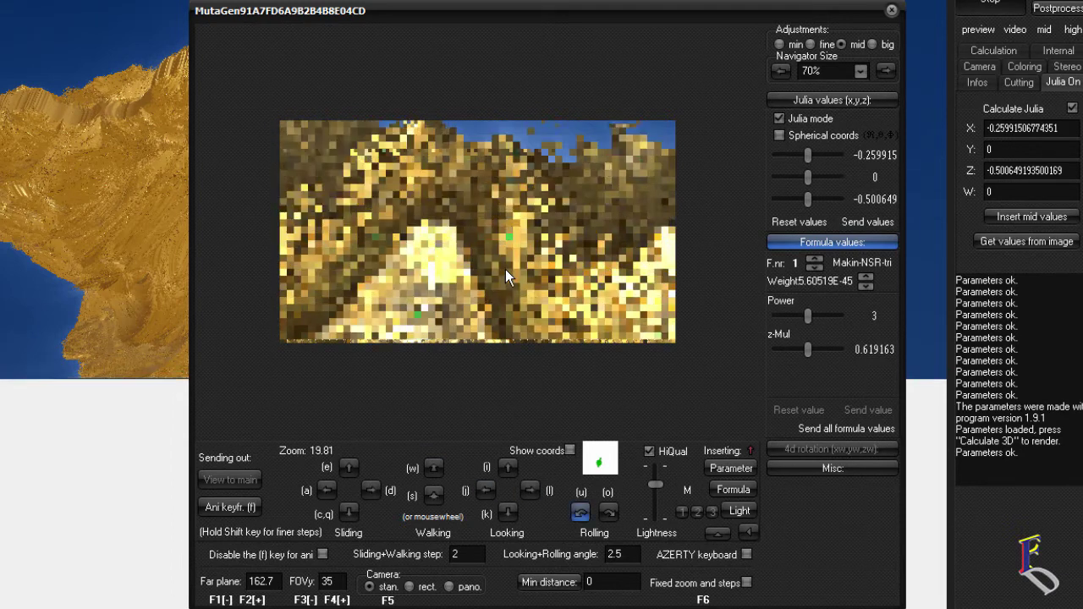
pyautogui.press('u')
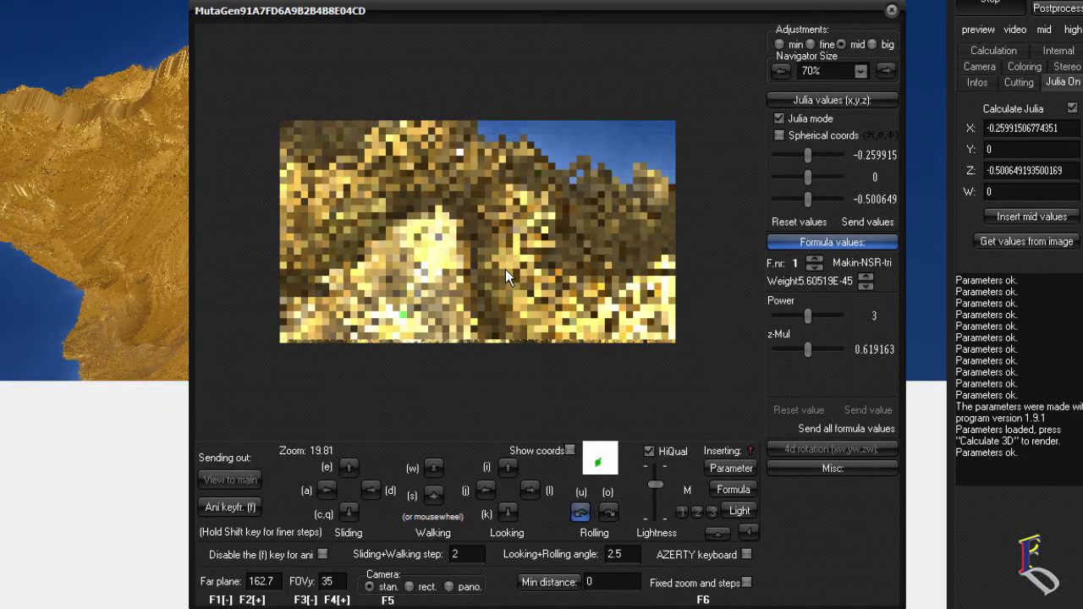
pyautogui.press('u')
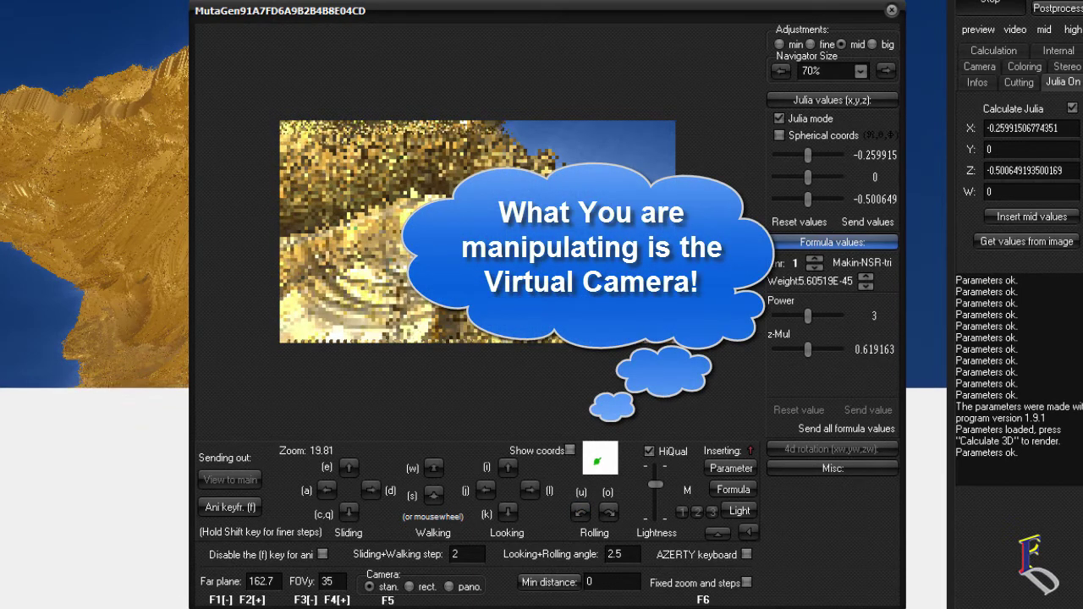
pyautogui.press('o')
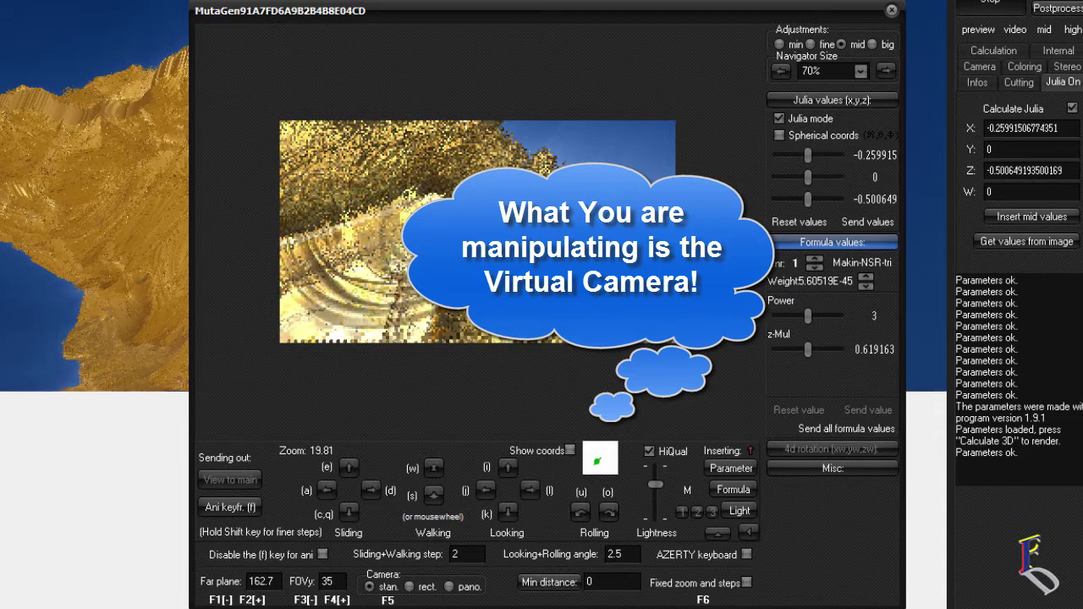
pyautogui.press('o')
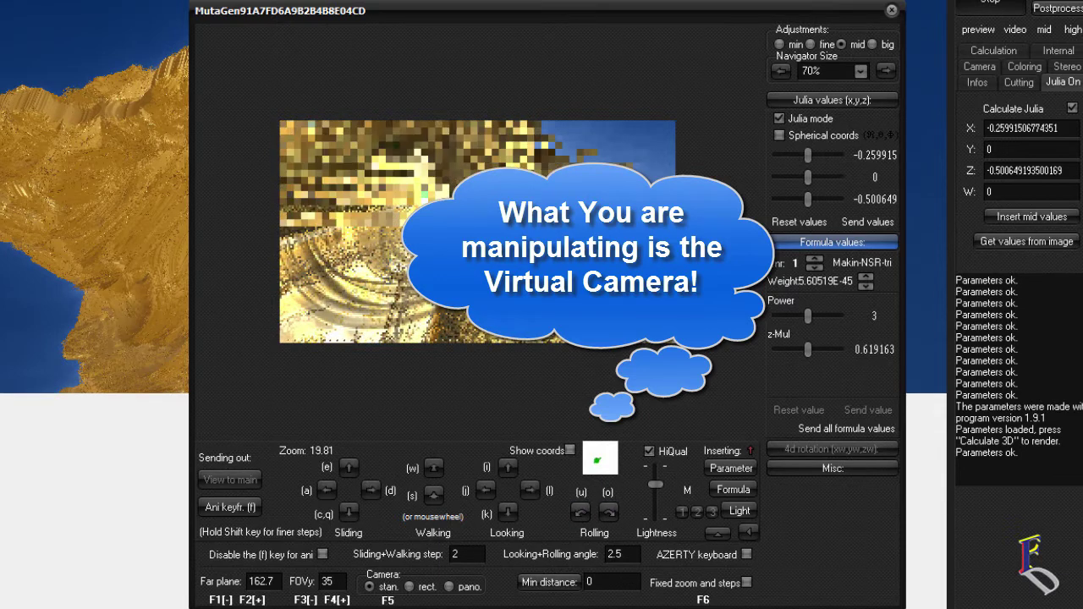
pyautogui.press('o')
pyautogui.press('o')
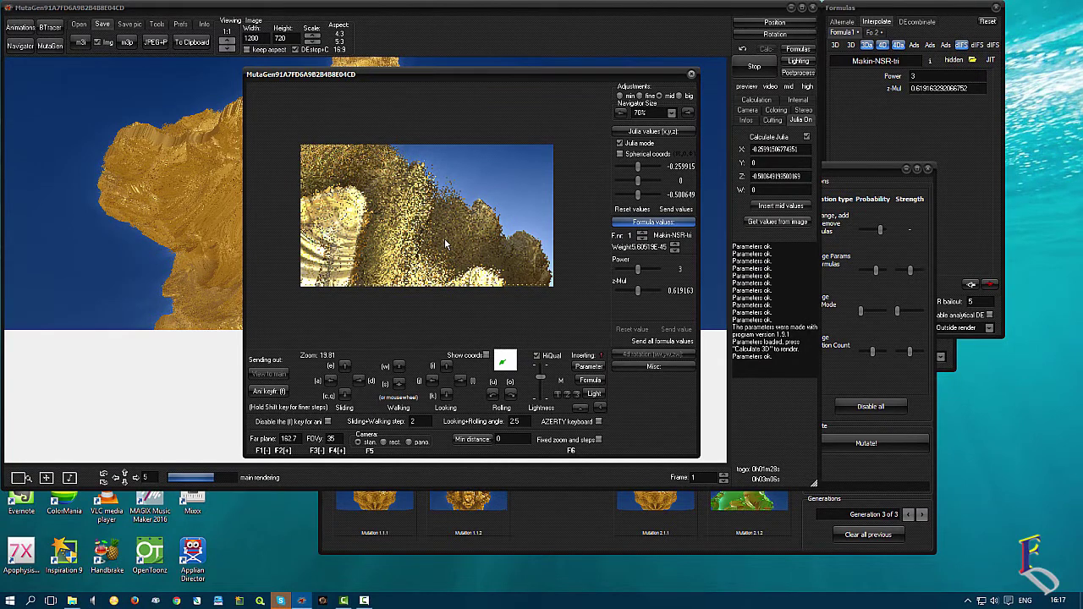
# Send the view to the main window and save it as m3p under the default name in My Own Stuff
pyautogui.press('Return')
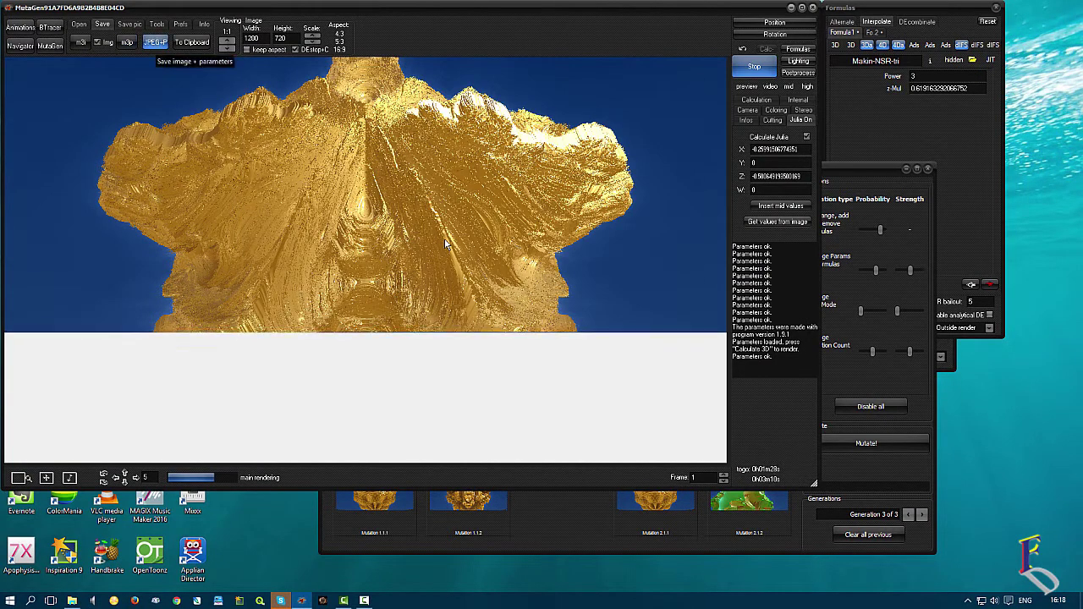
pyautogui.press('Return')
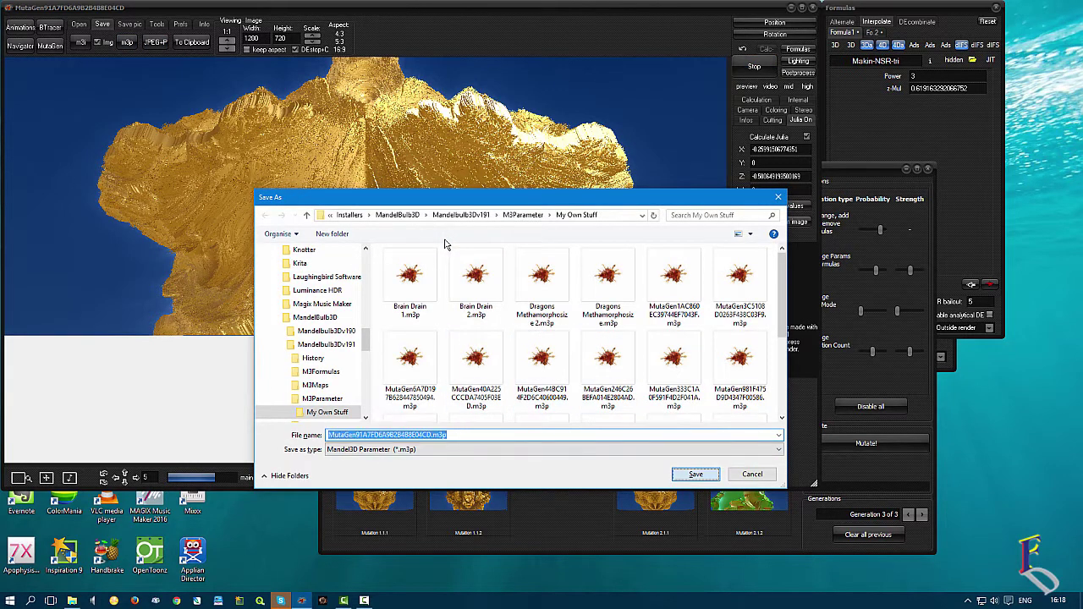
pyautogui.press('Return')
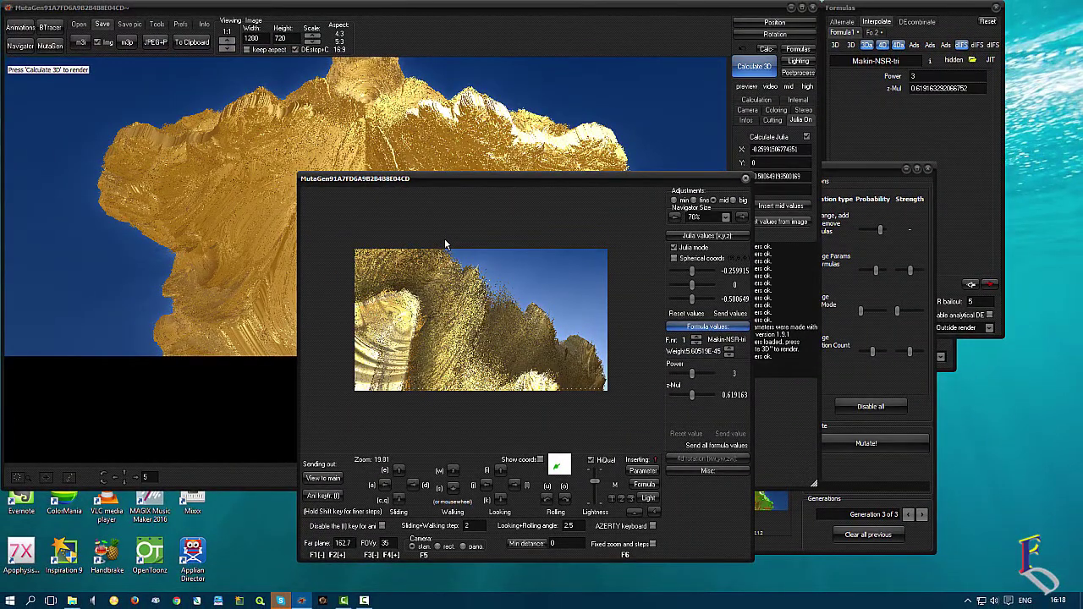
# Close the Navigator so a fresh render of the golden ridge view starts
pyautogui.press('Escape')
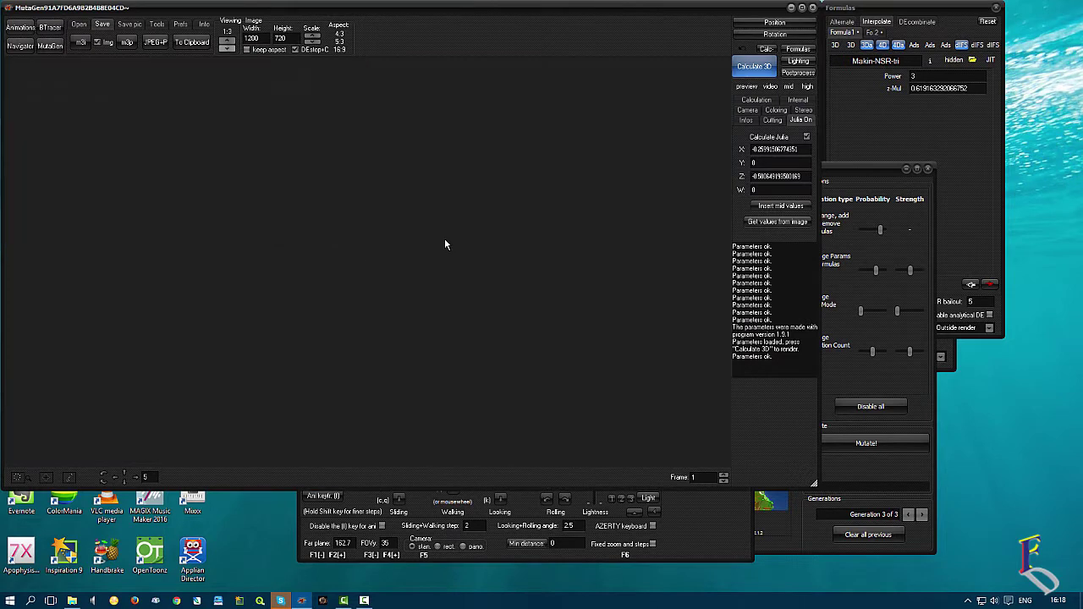